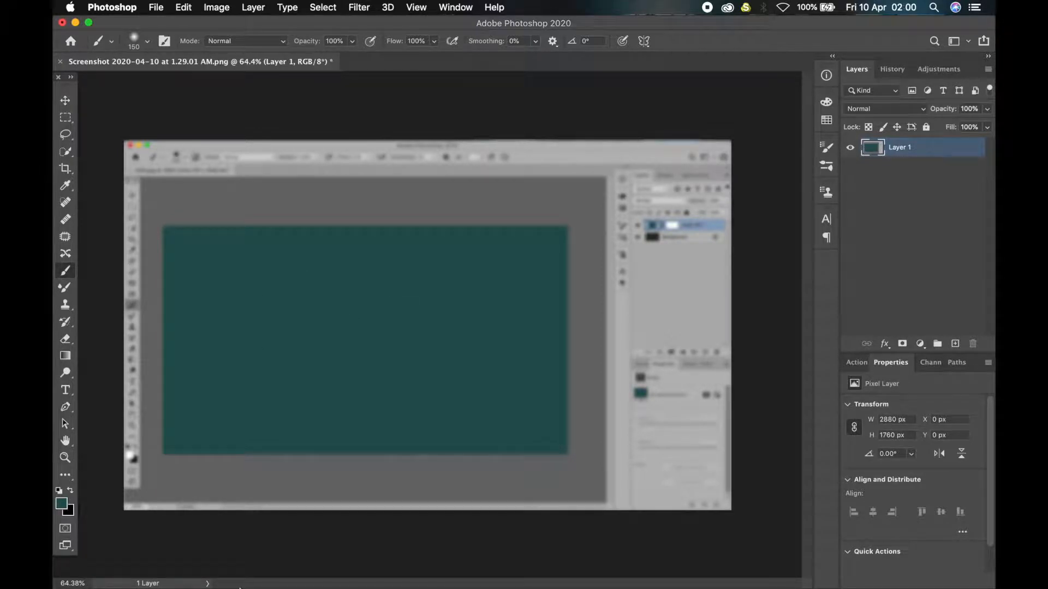
# Step: Place ic_fast_forward_48px-512.png from the Youtube Resources folder over the teal rectangle as a new layer
pyautogui.click(218, 557)
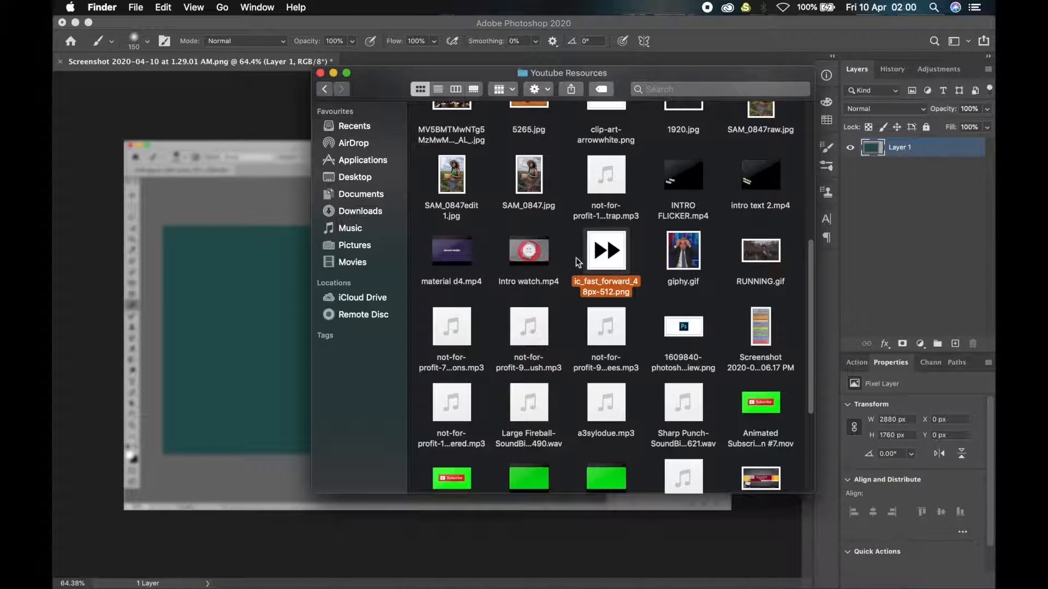
pyautogui.moveTo(605, 251); pyautogui.dragTo(276, 303)
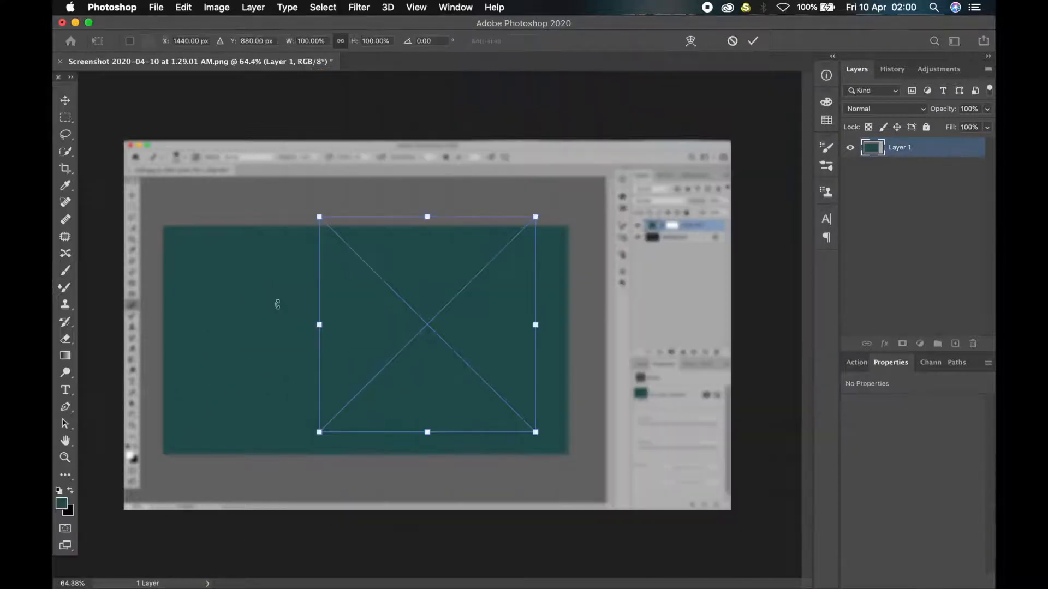
pyautogui.moveTo(344, 324); pyautogui.dragTo(343, 325)
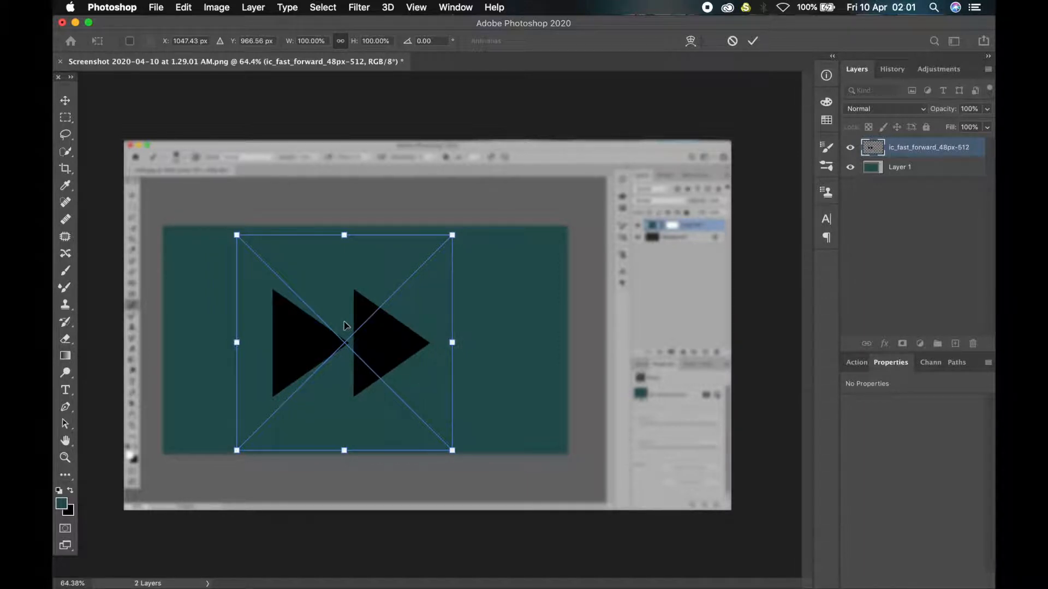
pyautogui.press('Return')
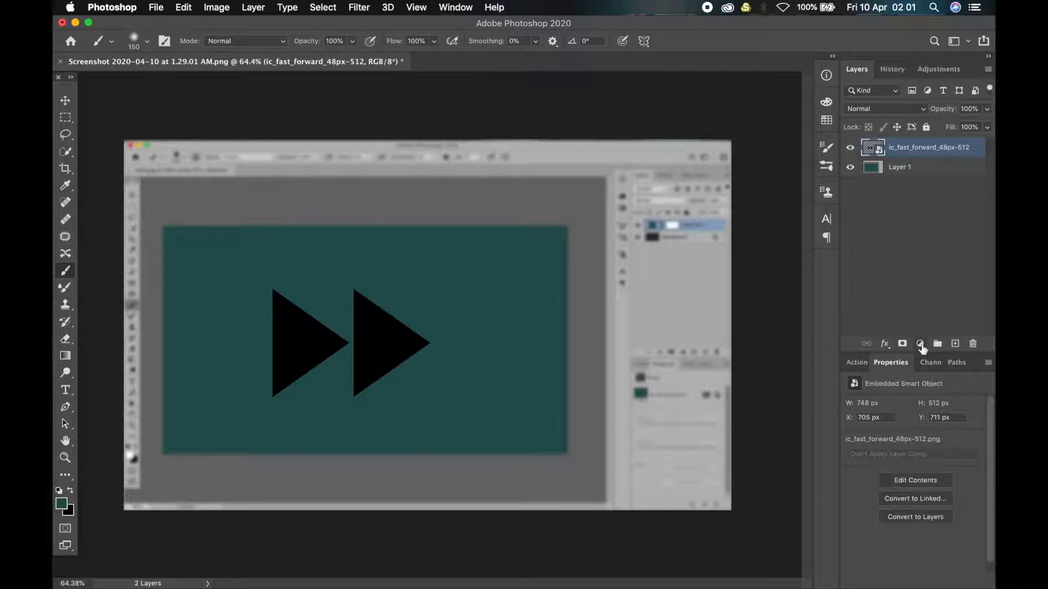
# Step: Add a dark red Solid Color fill layer above the fast-forward icon layer
pyautogui.click(920, 343)
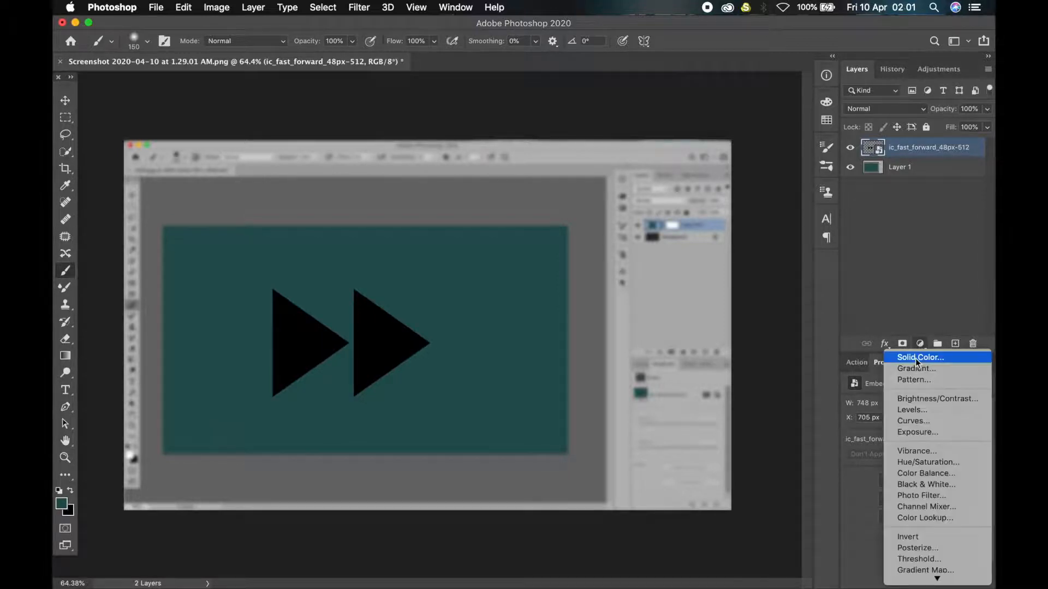
pyautogui.click(926, 357)
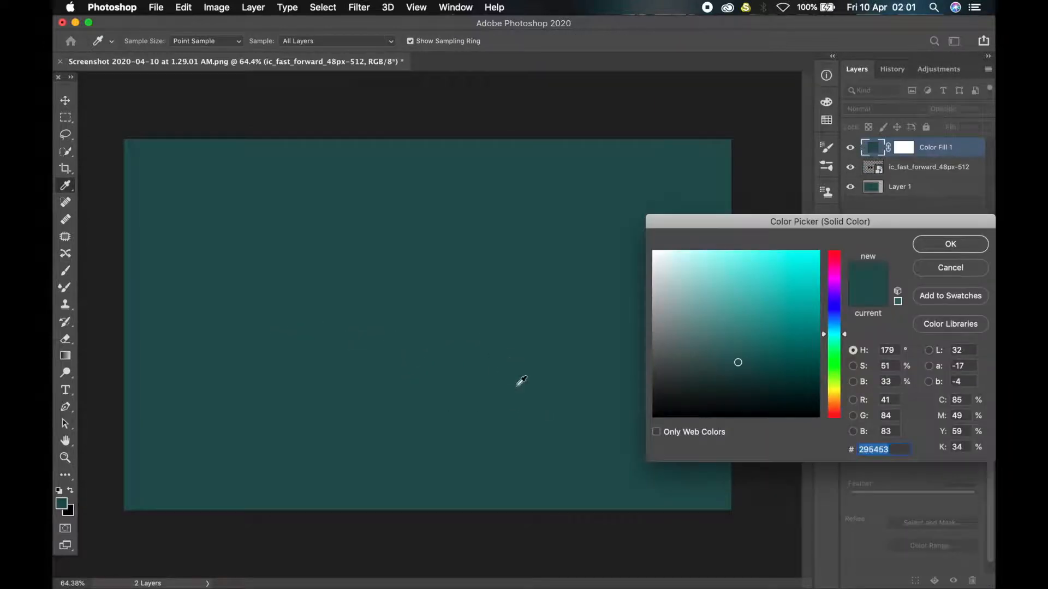
pyautogui.moveTo(830, 274)
pyautogui.mouseDown()
pyautogui.moveTo(834, 238)
pyautogui.moveTo(822, 249)
pyautogui.mouseUp()
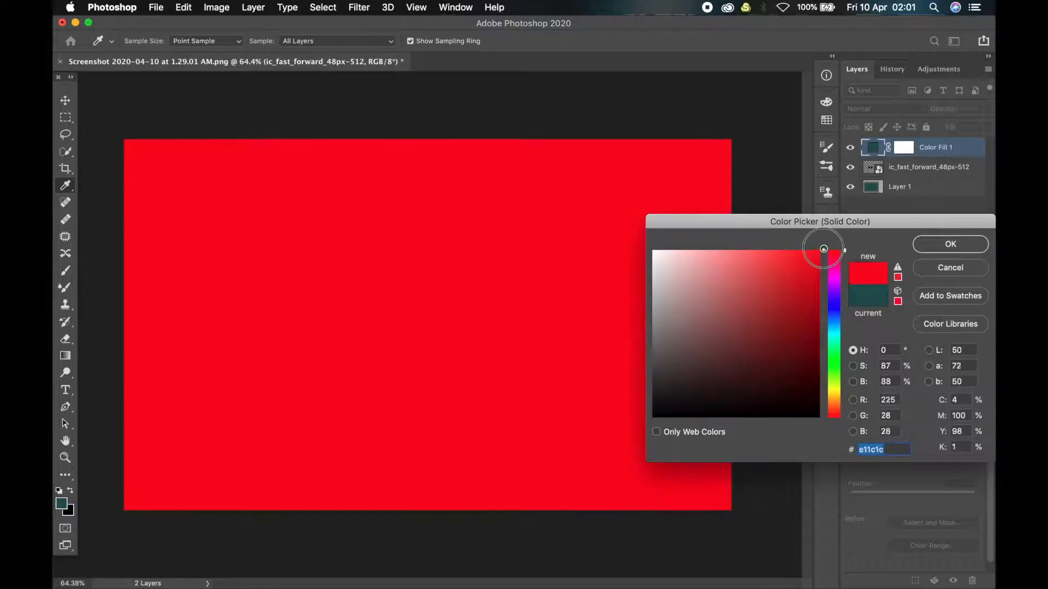
pyautogui.moveTo(819, 331); pyautogui.dragTo(807, 314)
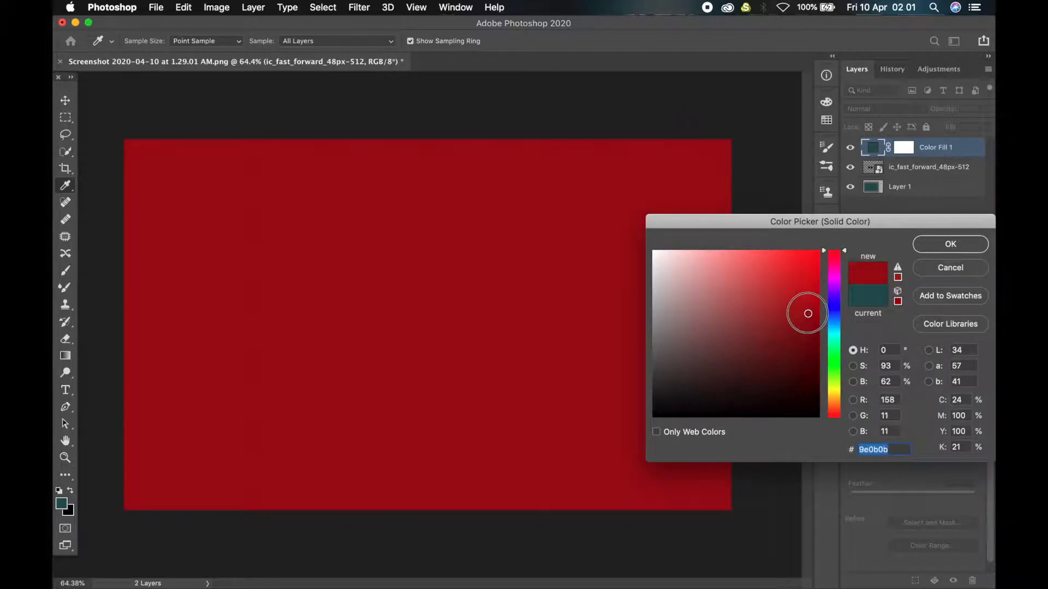
pyautogui.click(922, 251)
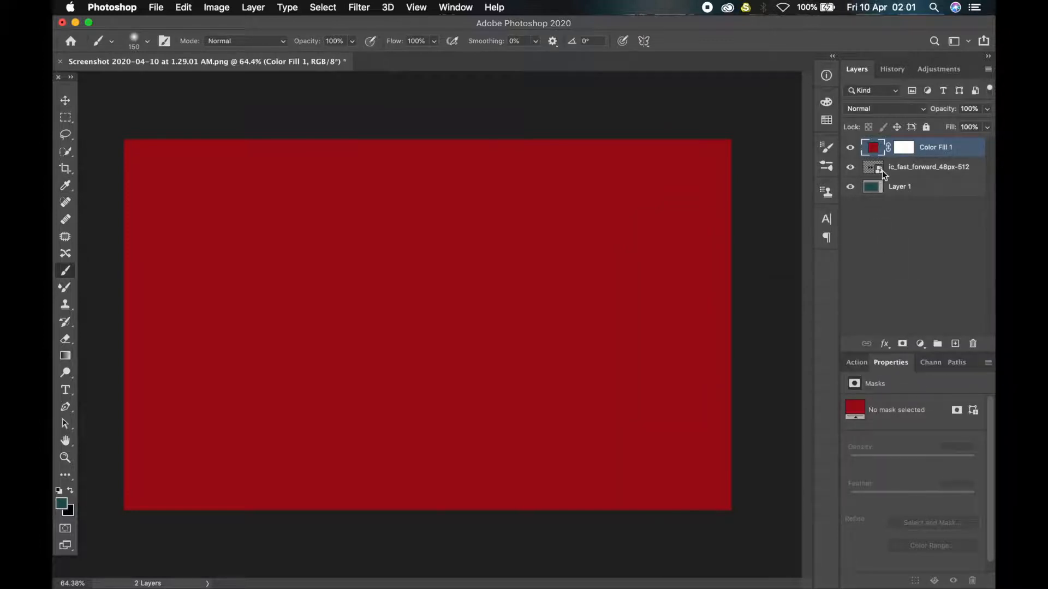
# Step: Clip the dark red Color Fill 1 layer to the fast-forward icon layer with a clipping mask
pyautogui.rightClick(947, 147)
pyautogui.click(969, 155)
pyautogui.rightClick(943, 150)
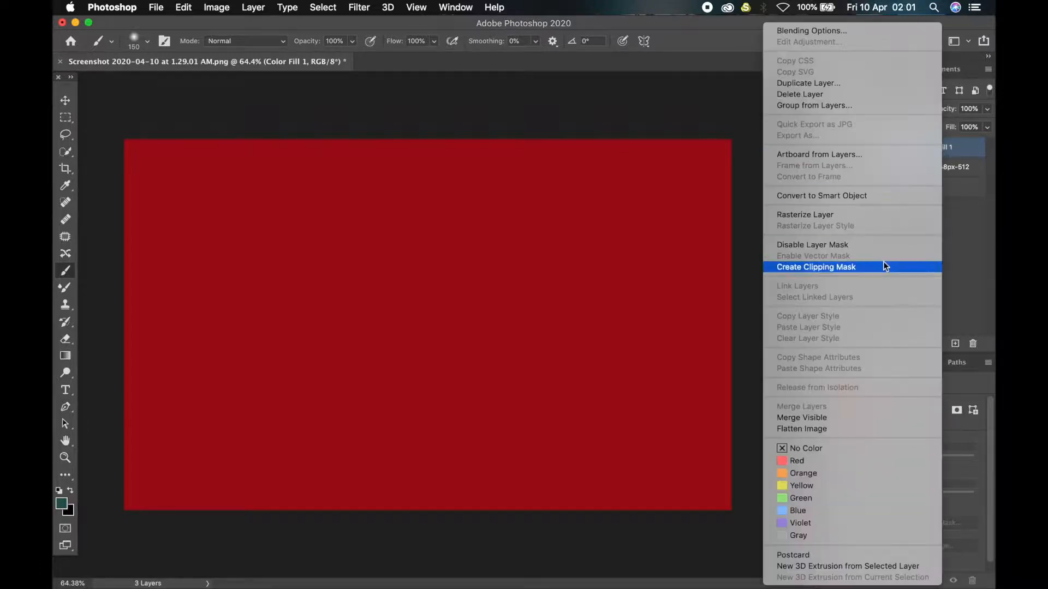
pyautogui.click(852, 267)
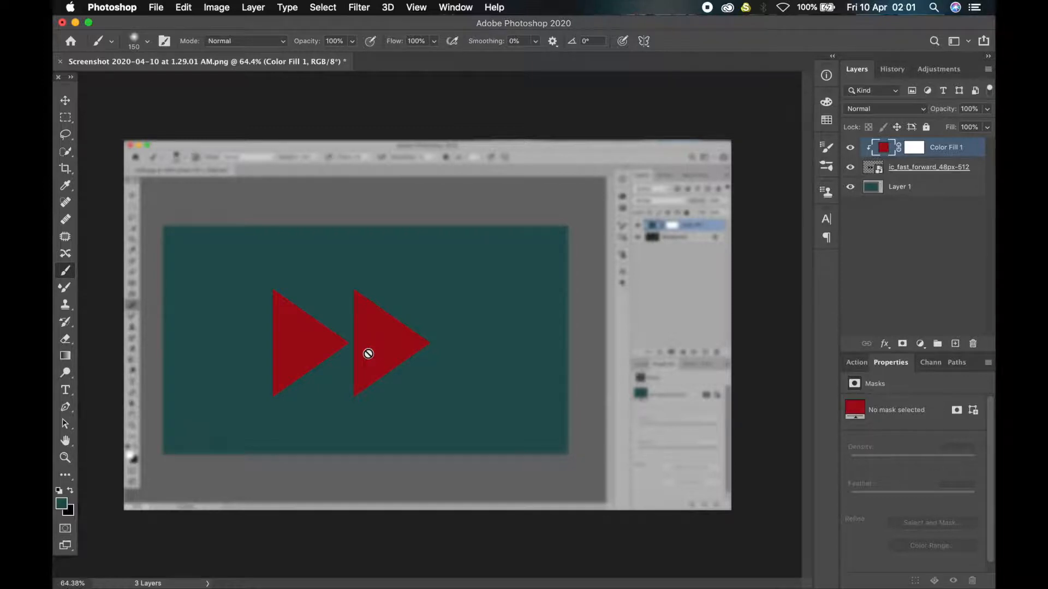
# Step: Recolor the clipped Color Fill 1 layer with a light gray sampled from the blurred interface at the image's upper edge
pyautogui.doubleClick(884, 148)
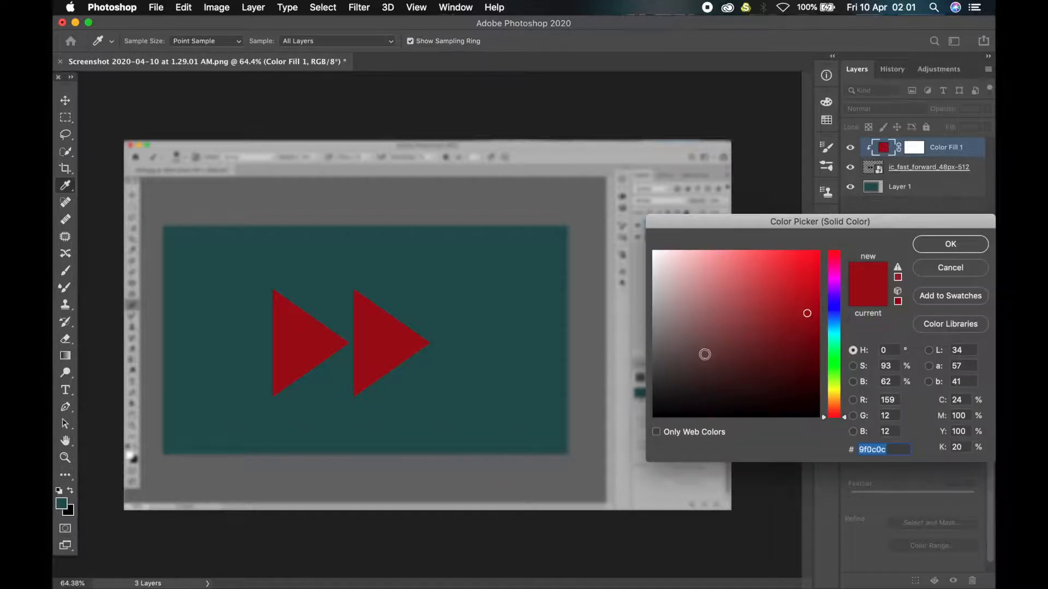
pyautogui.moveTo(830, 321)
pyautogui.mouseDown()
pyautogui.moveTo(830, 339)
pyautogui.moveTo(833, 332)
pyautogui.mouseUp()
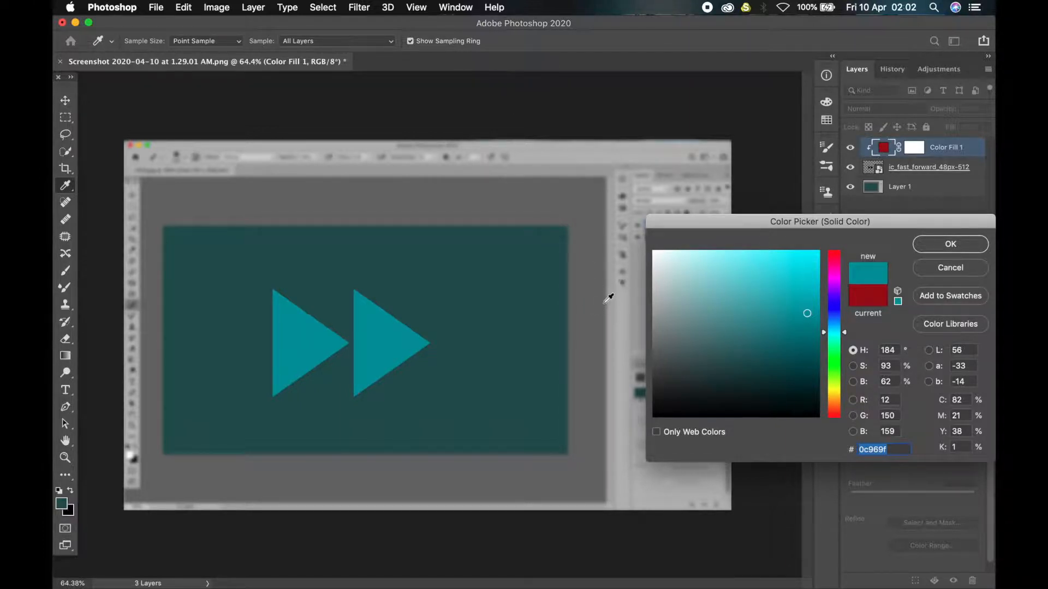
pyautogui.click(538, 304)
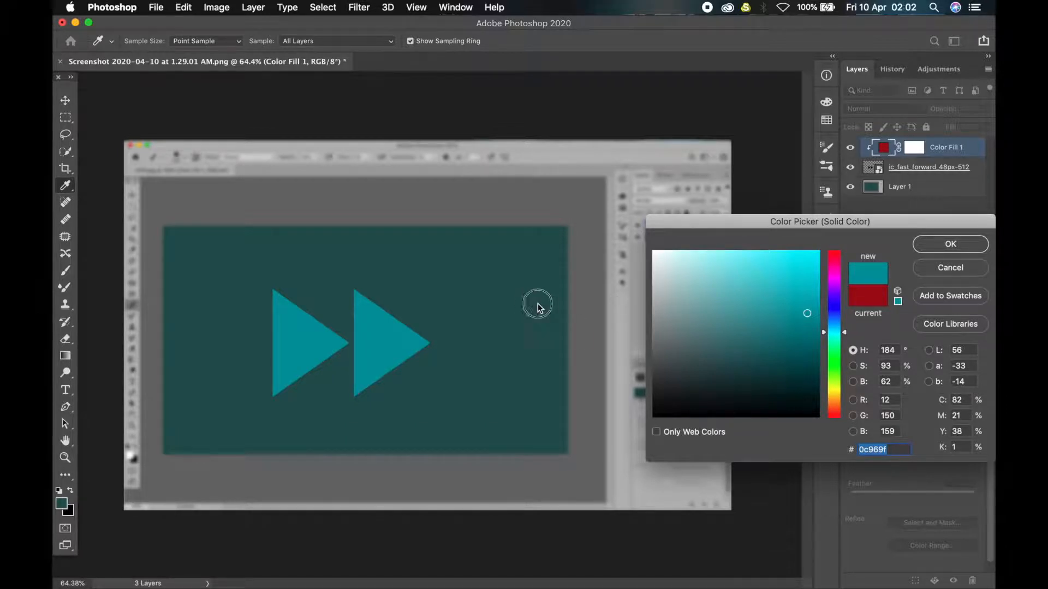
pyautogui.click(557, 201)
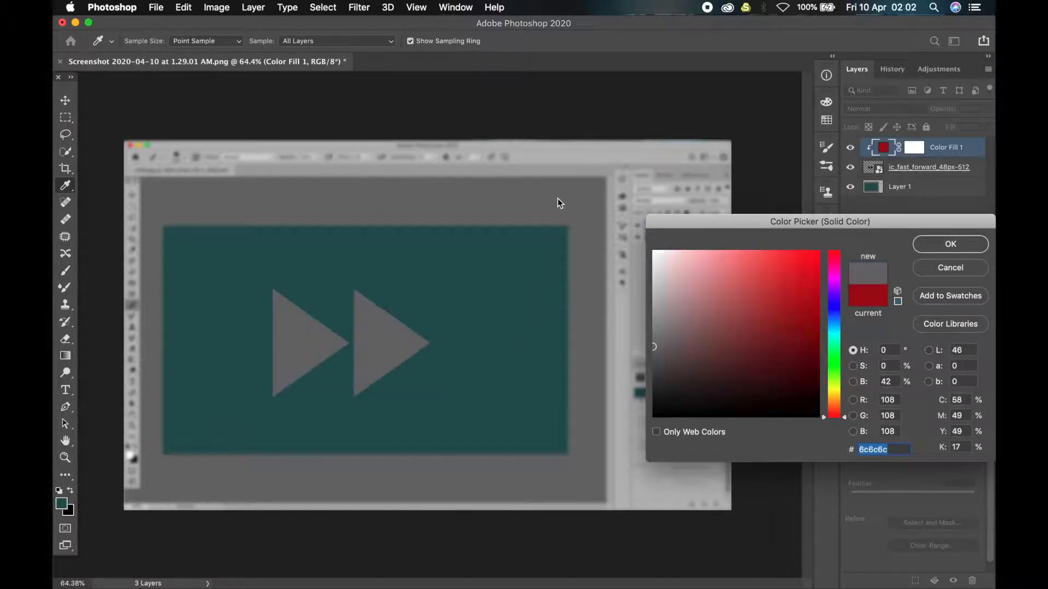
pyautogui.click(579, 157)
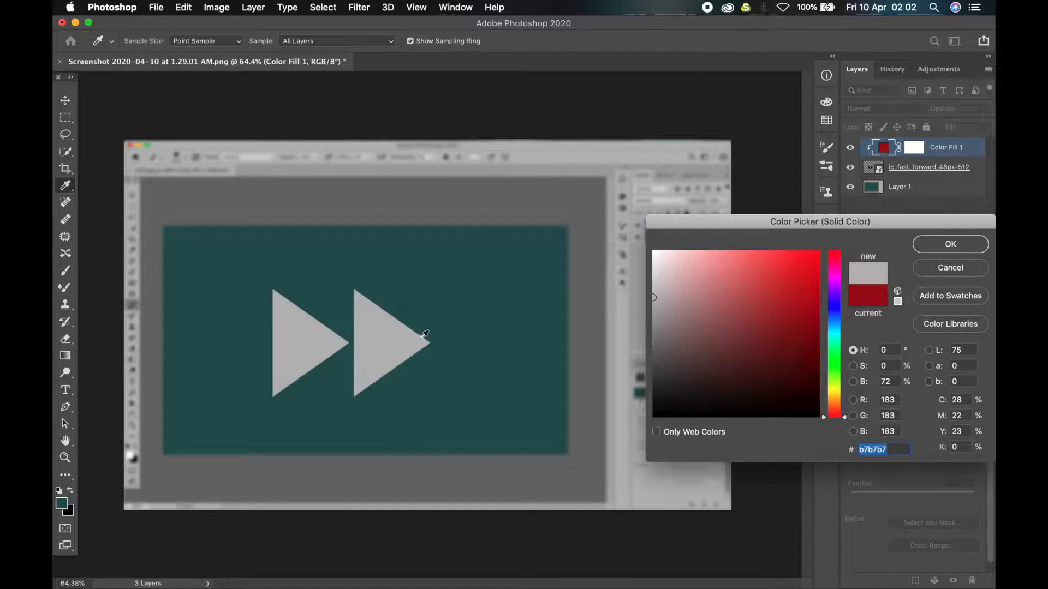
pyautogui.click(613, 145)
pyautogui.click(947, 250)
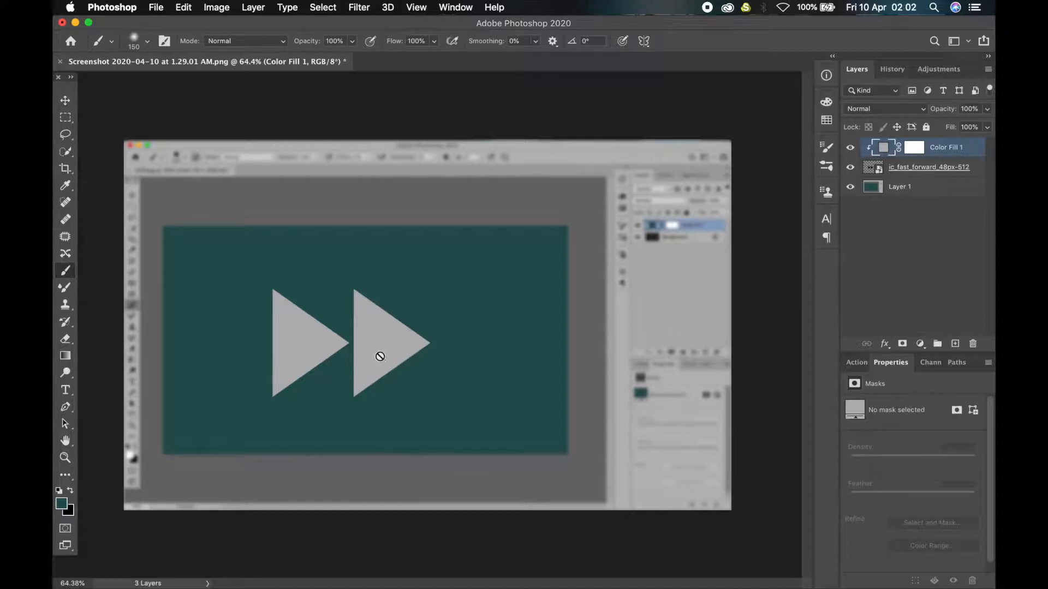
# Step: Hide the Color Fill 1 layer, select the icon layer, and set the foreground color to light gray #b7b7b7 sampled from the image
pyautogui.press('super+comma')
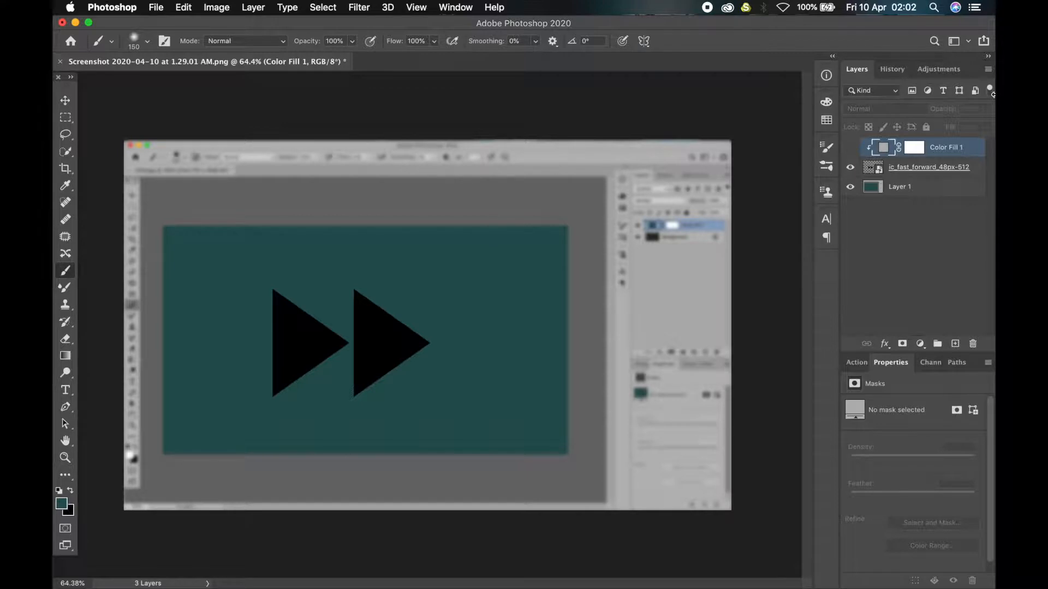
pyautogui.click(917, 170)
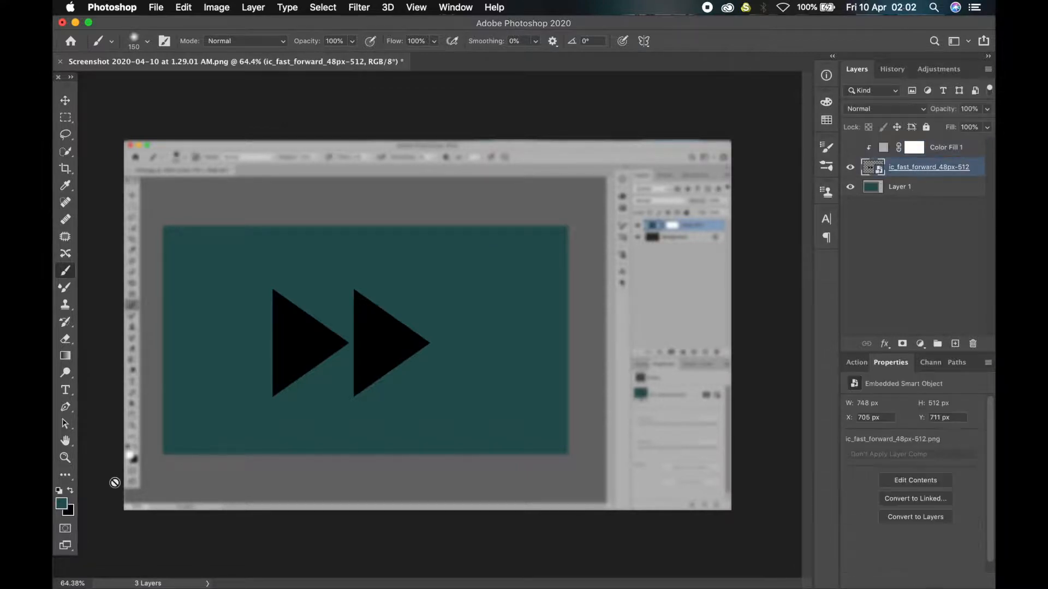
pyautogui.click(62, 504)
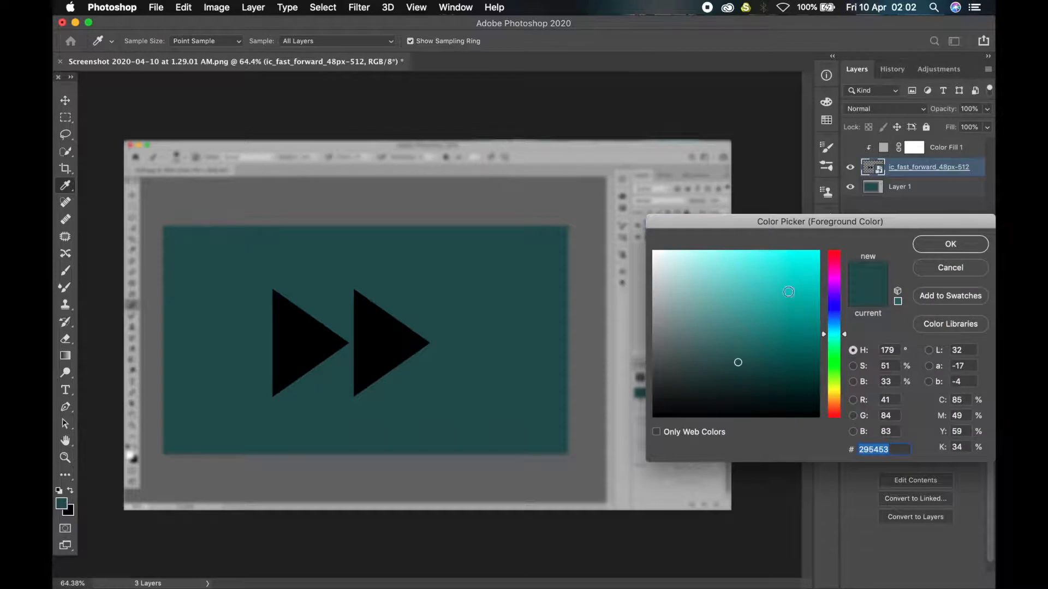
pyautogui.click(598, 156)
pyautogui.click(949, 244)
pyautogui.press('b')
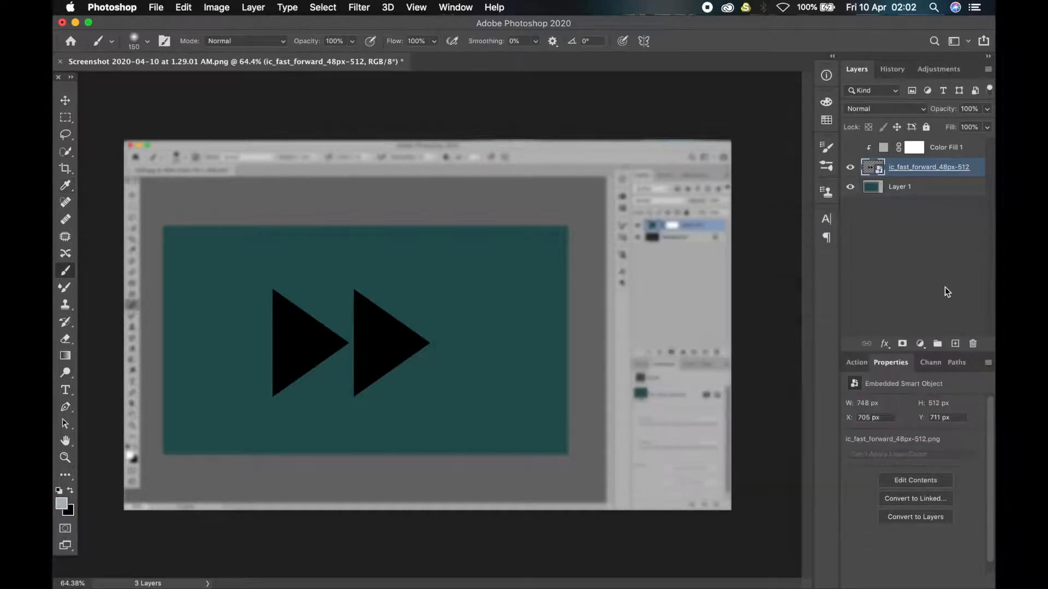
# Step: Add a second Solid Color fill in #b7b7b7 to the icon layer, and delete both color fill layers
pyautogui.click(919, 344)
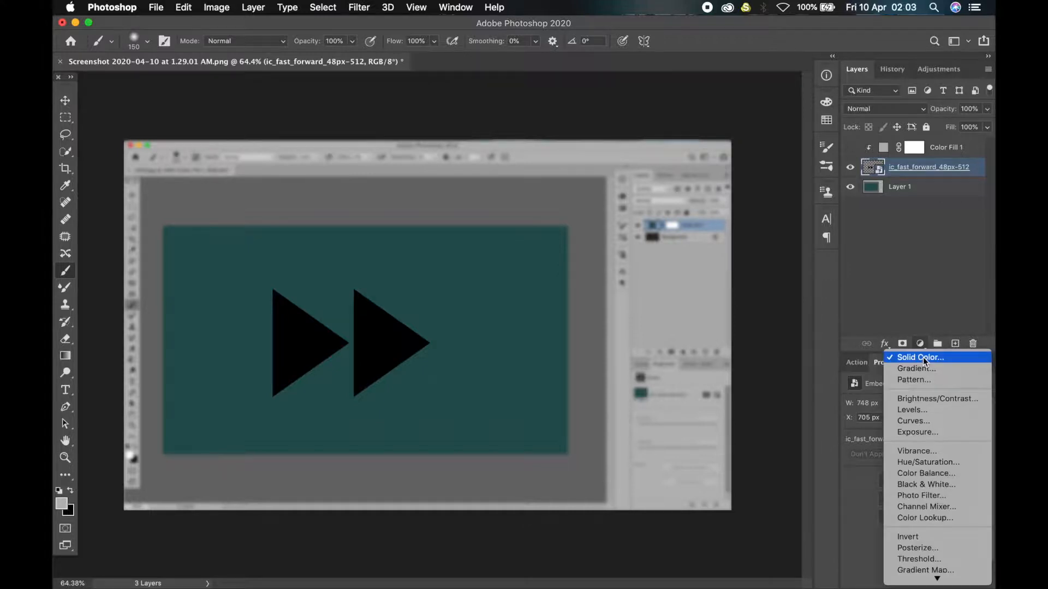
pyautogui.click(922, 357)
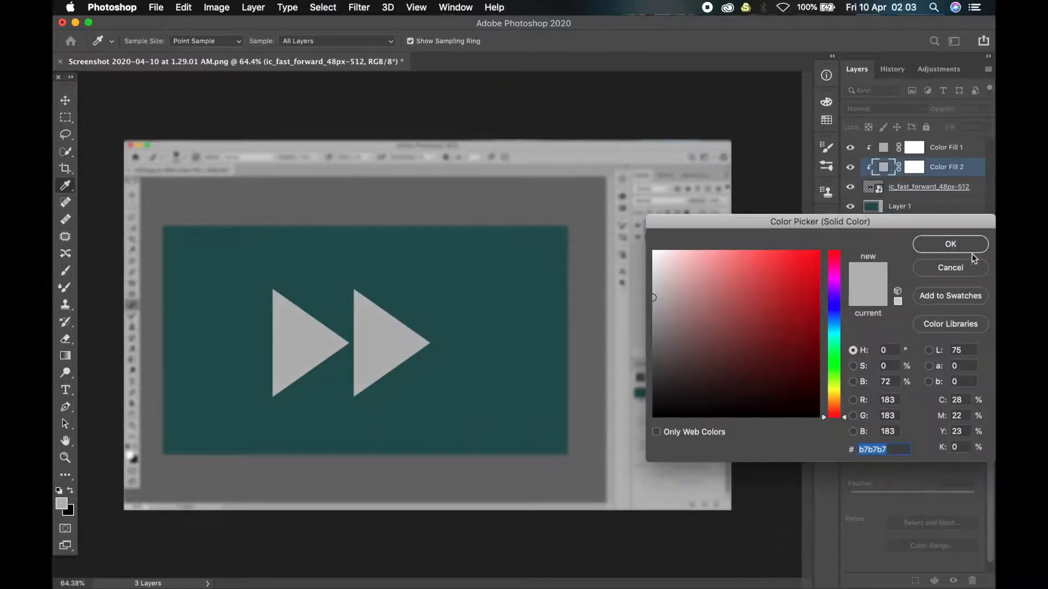
pyautogui.click(958, 244)
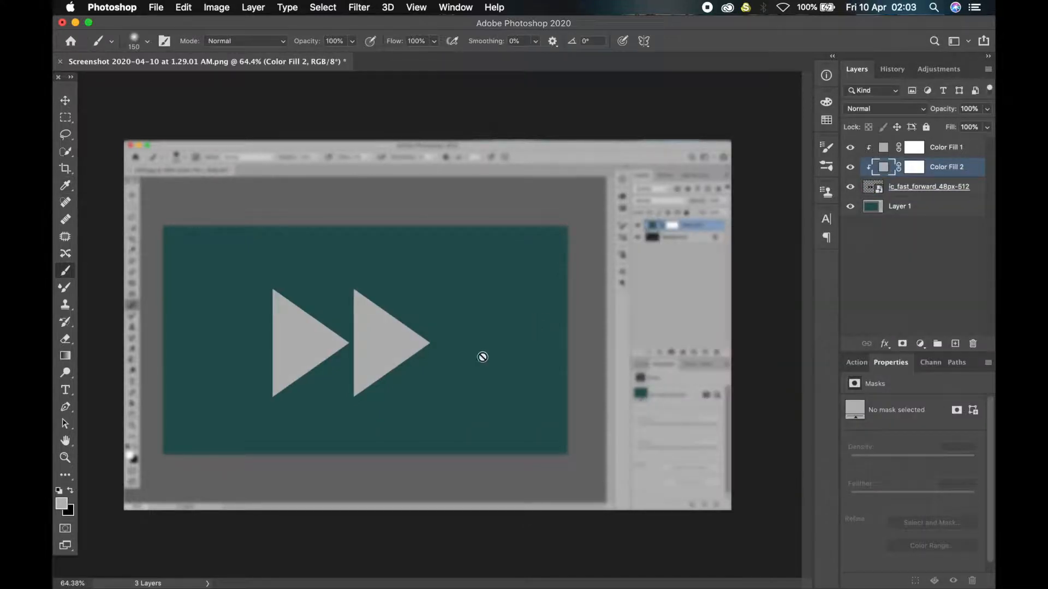
pyautogui.keyDown('shift'); pyautogui.click(971, 151); pyautogui.keyUp('shift')
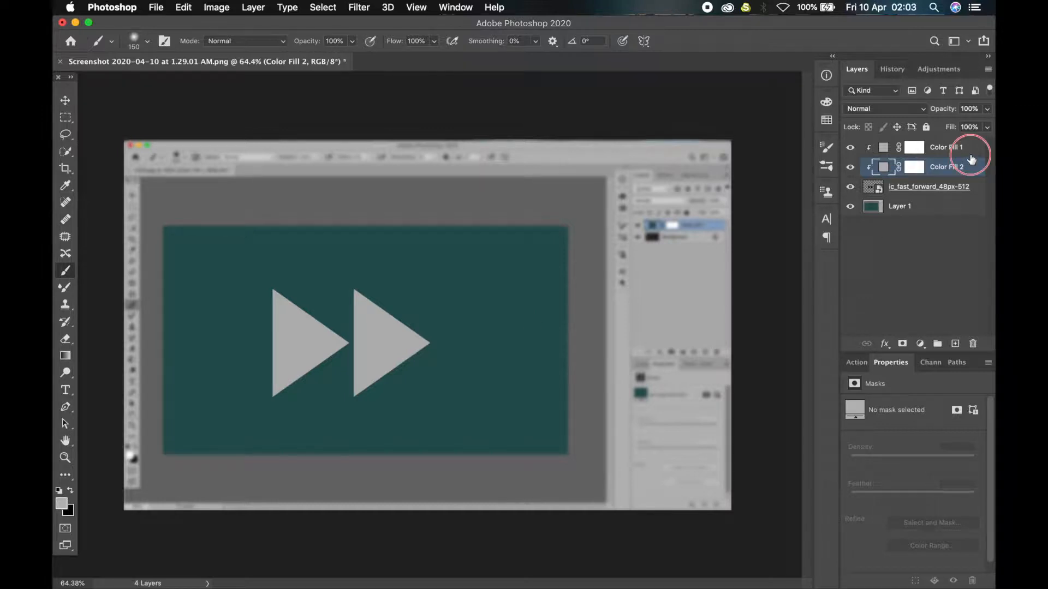
pyautogui.click(972, 343)
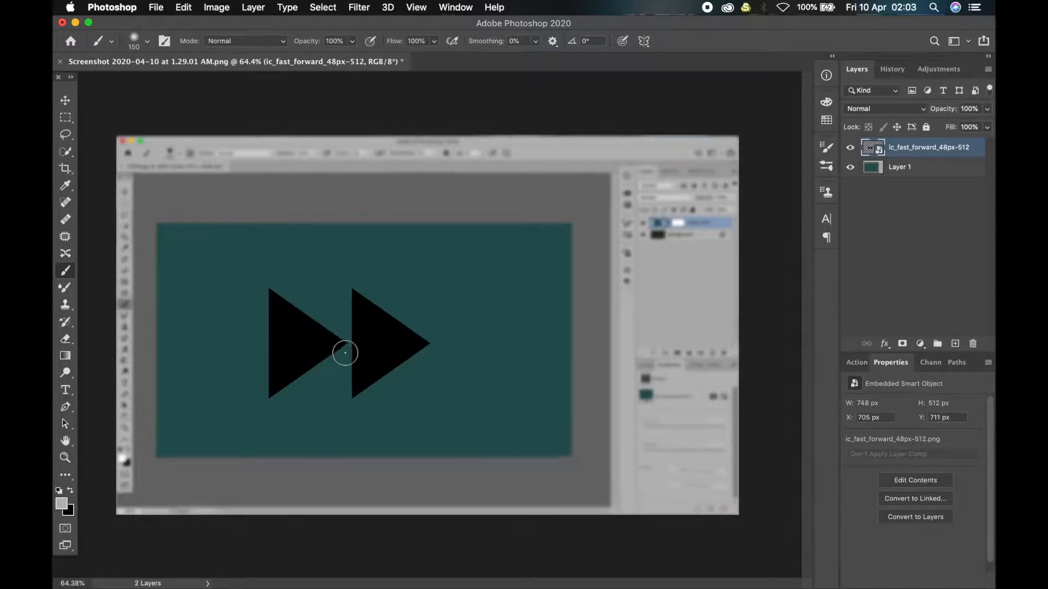
# Step: Select the black arrows using Quick Selection with a size 70 brush, and subtract the left arrow with the Lasso tool
pyautogui.scroll(2, 344, 351)
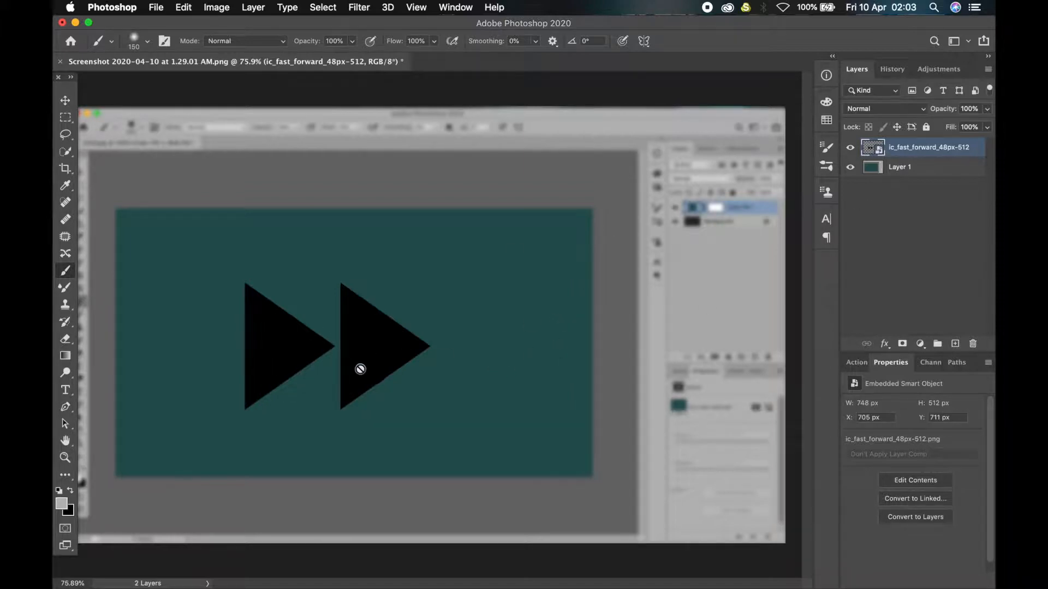
pyautogui.click(66, 151)
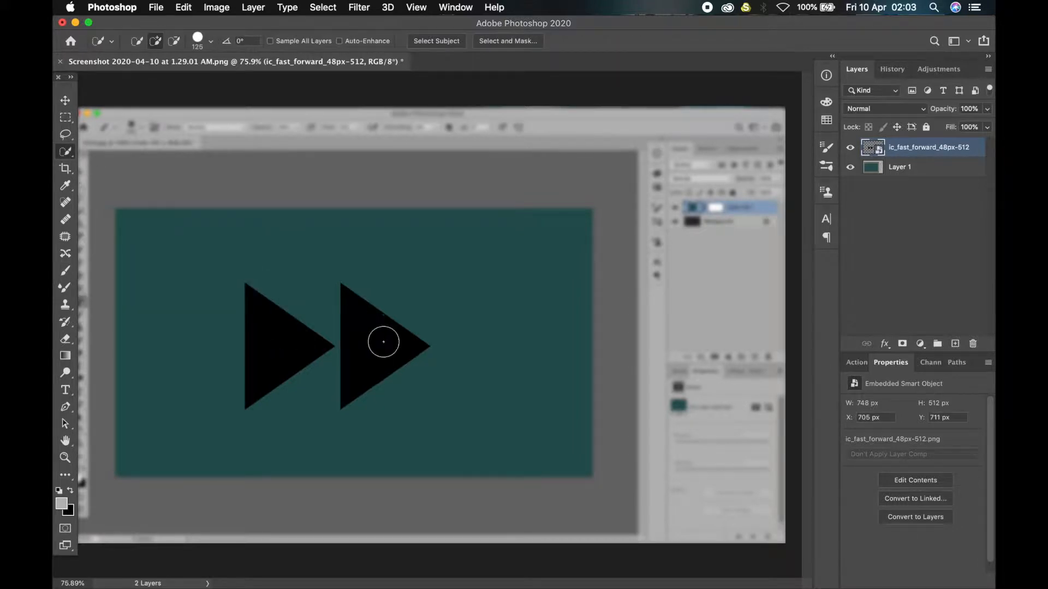
pyautogui.press('[')
pyautogui.press('[')
pyautogui.press('[')
pyautogui.press('[')
pyautogui.moveTo(362, 335); pyautogui.dragTo(369, 366)
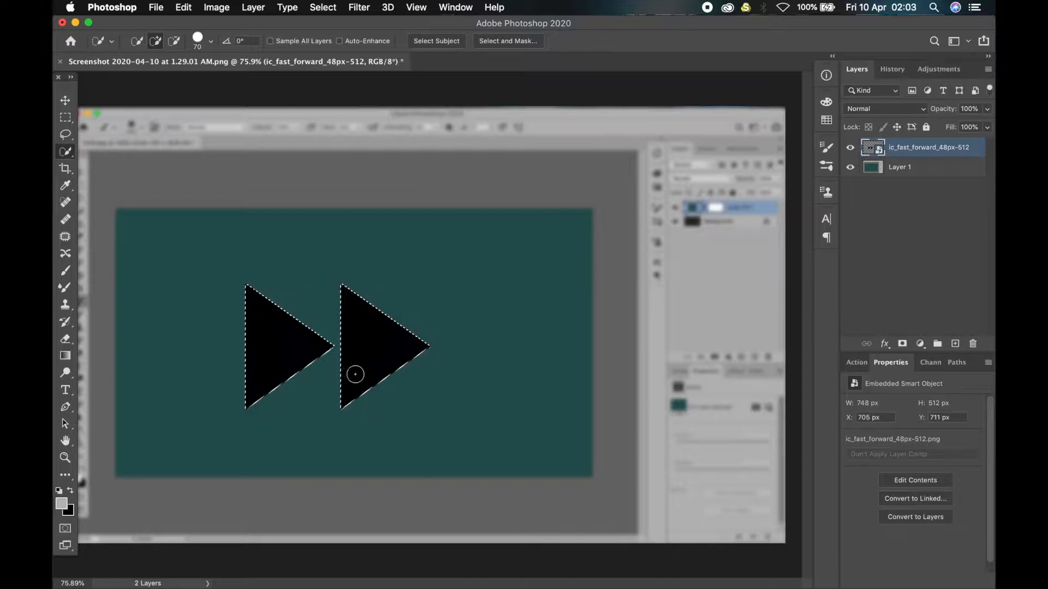
pyautogui.click(65, 135)
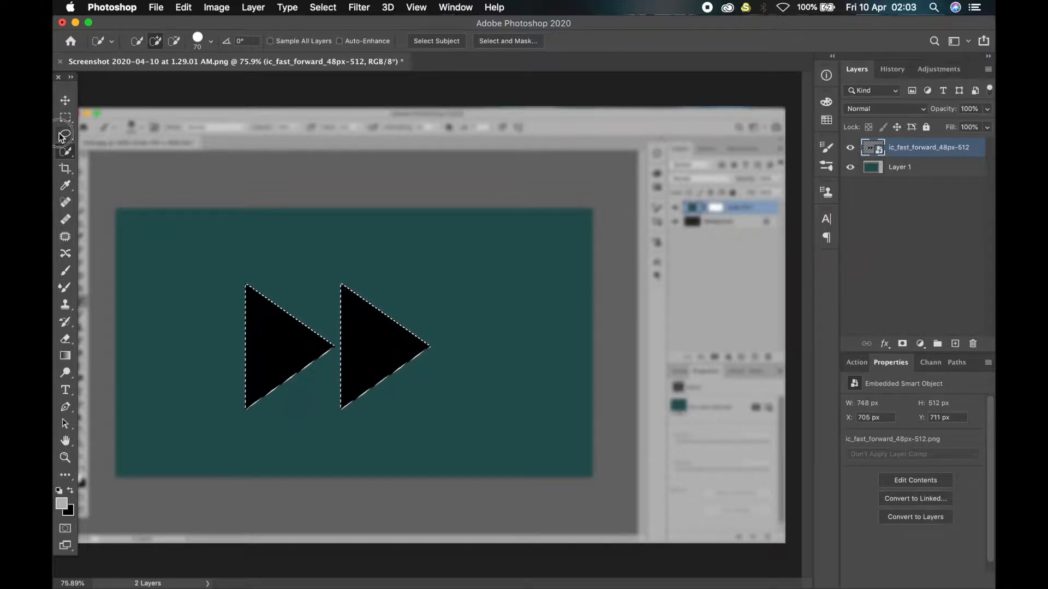
pyautogui.moveTo(252, 262)
pyautogui.mouseDown()
pyautogui.moveTo(228, 390)
pyautogui.moveTo(243, 423)
pyautogui.moveTo(275, 418)
pyautogui.moveTo(300, 398)
pyautogui.moveTo(333, 370)
pyautogui.moveTo(338, 341)
pyautogui.moveTo(265, 254)
pyautogui.moveTo(239, 262)
pyautogui.moveTo(248, 294)
pyautogui.mouseUp()
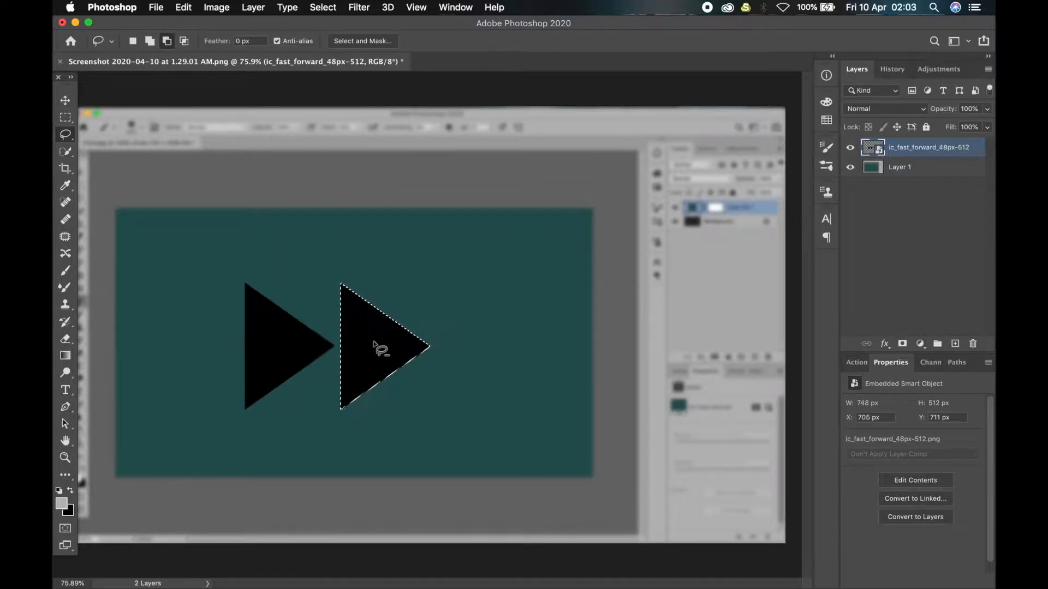
# Step: Add a bright red #ed0505 Solid Color fill layer masked to the selected right arrow
pyautogui.click(921, 345)
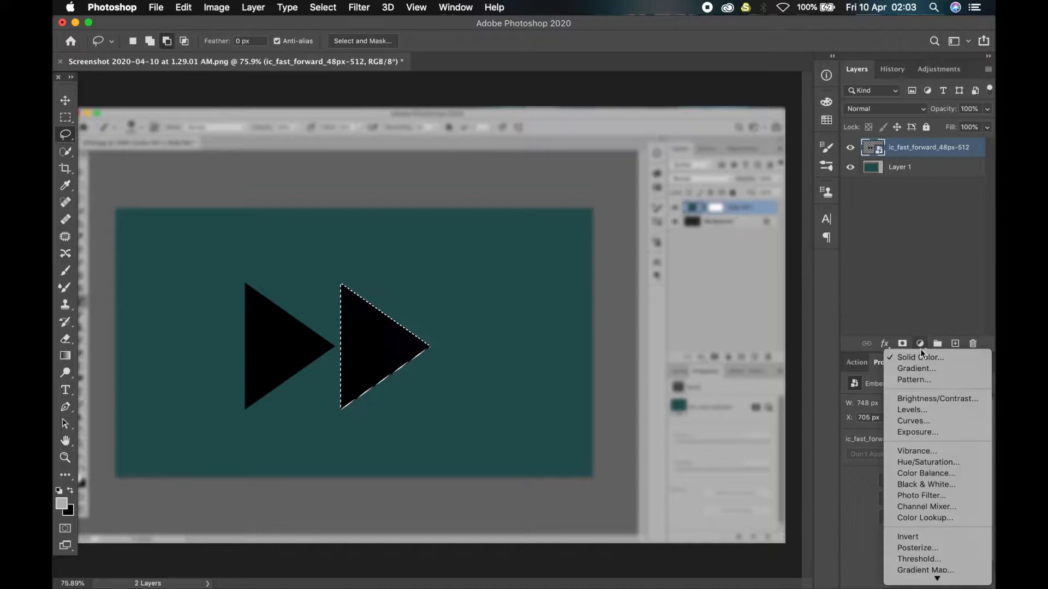
pyautogui.click(918, 361)
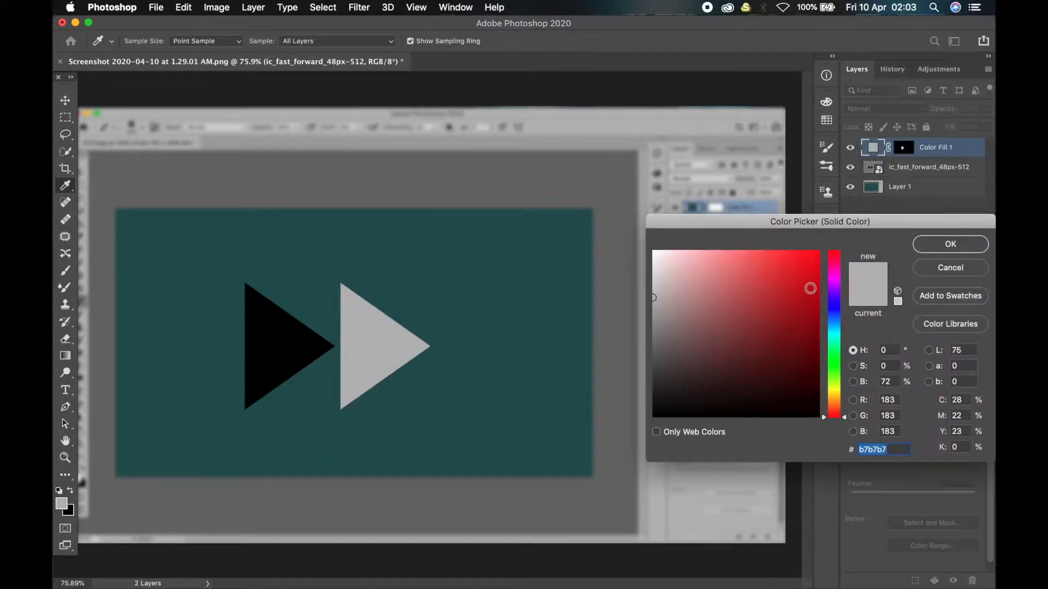
pyautogui.click(819, 257)
pyautogui.click(382, 356)
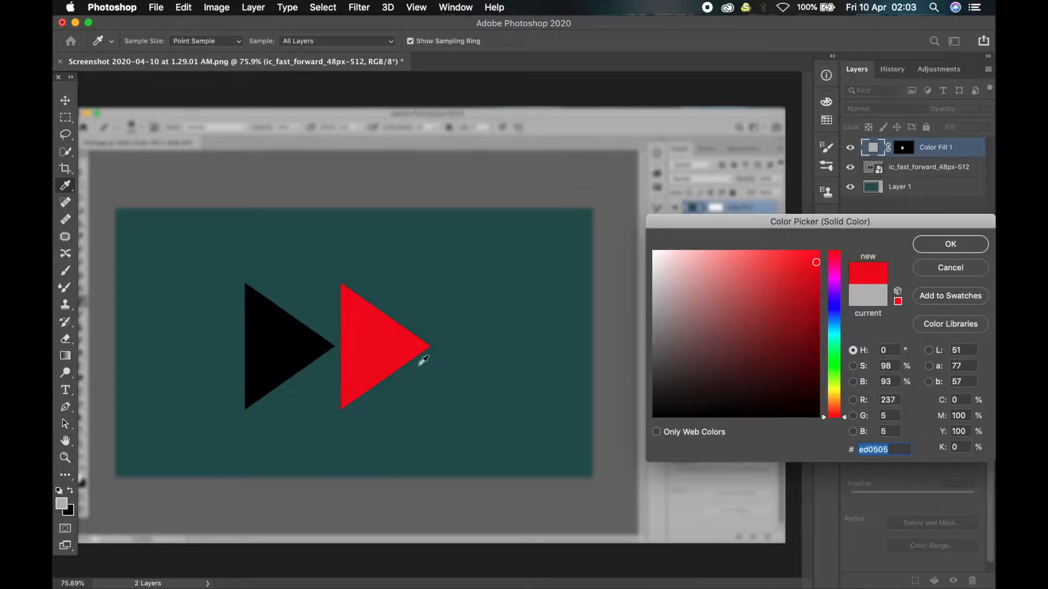
pyautogui.click(950, 244)
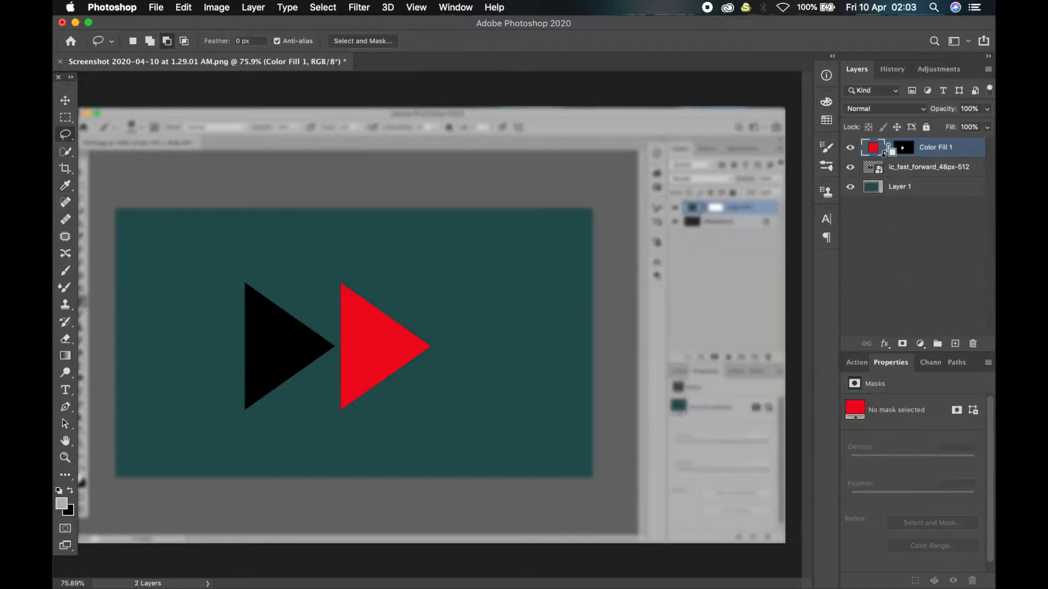
# Step: Clip the red fill layer to the icon layer, and select the left black arrow with Quick Selection
pyautogui.keyDown('alt'); pyautogui.click(883, 155); pyautogui.keyUp('alt')
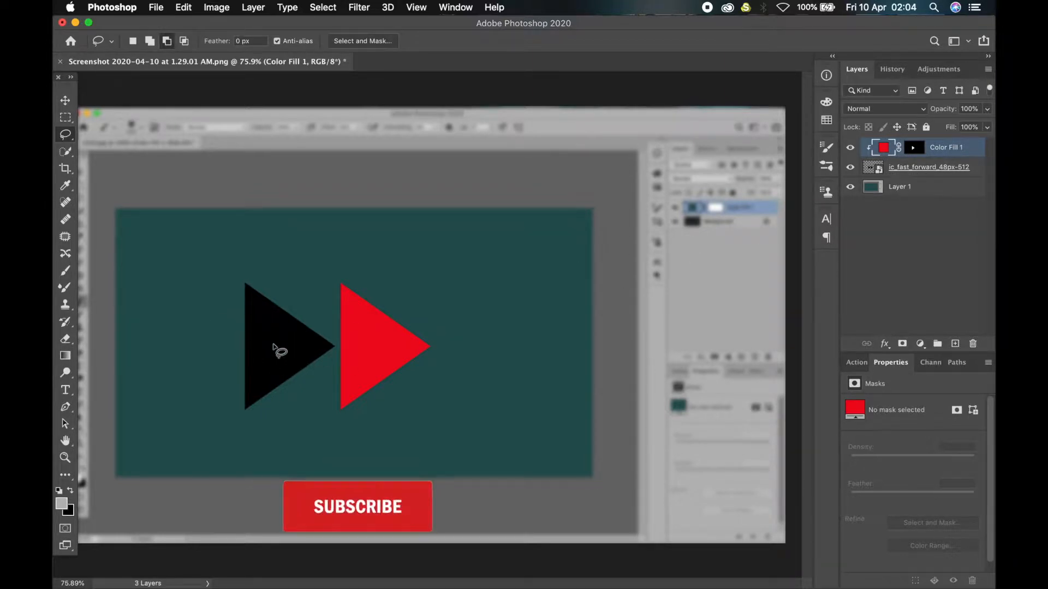
pyautogui.press('w')
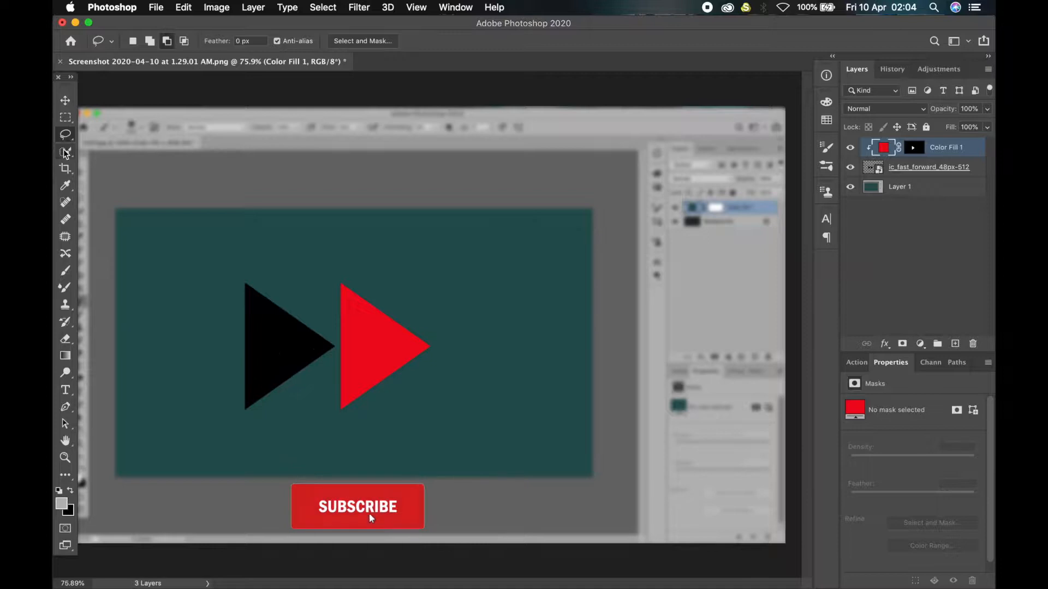
pyautogui.moveTo(275, 328); pyautogui.dragTo(276, 342)
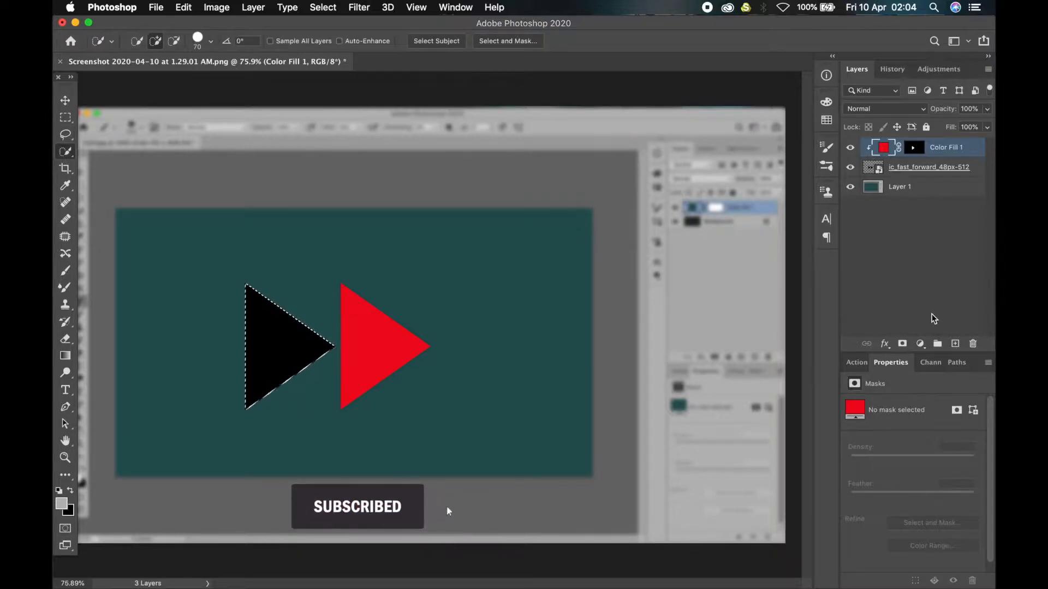
# Step: Add a cyan #00f0ff Solid Color fill layer masked to the selected left arrow
pyautogui.click(920, 344)
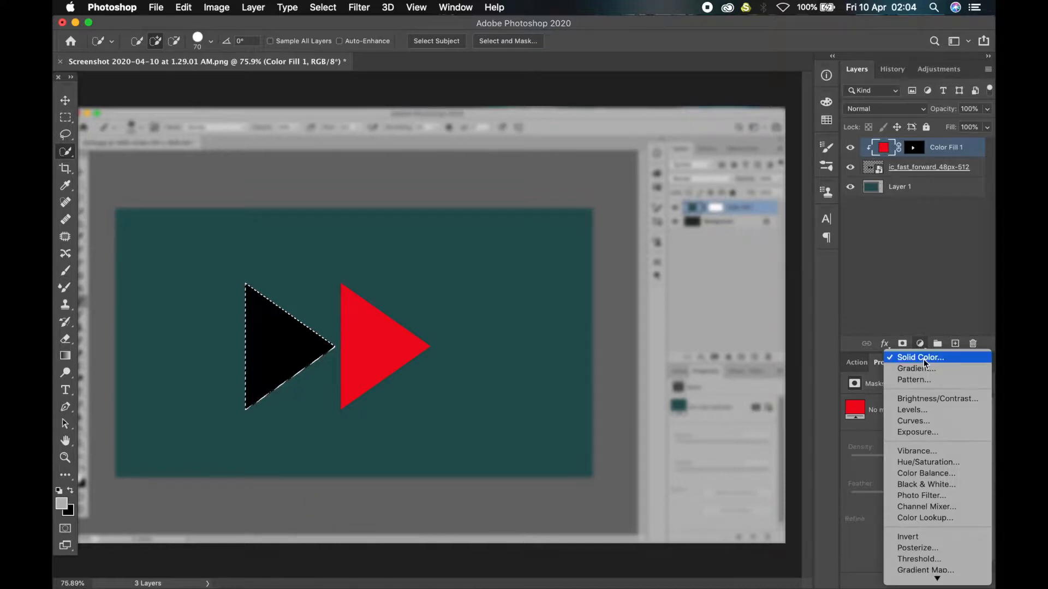
pyautogui.click(912, 359)
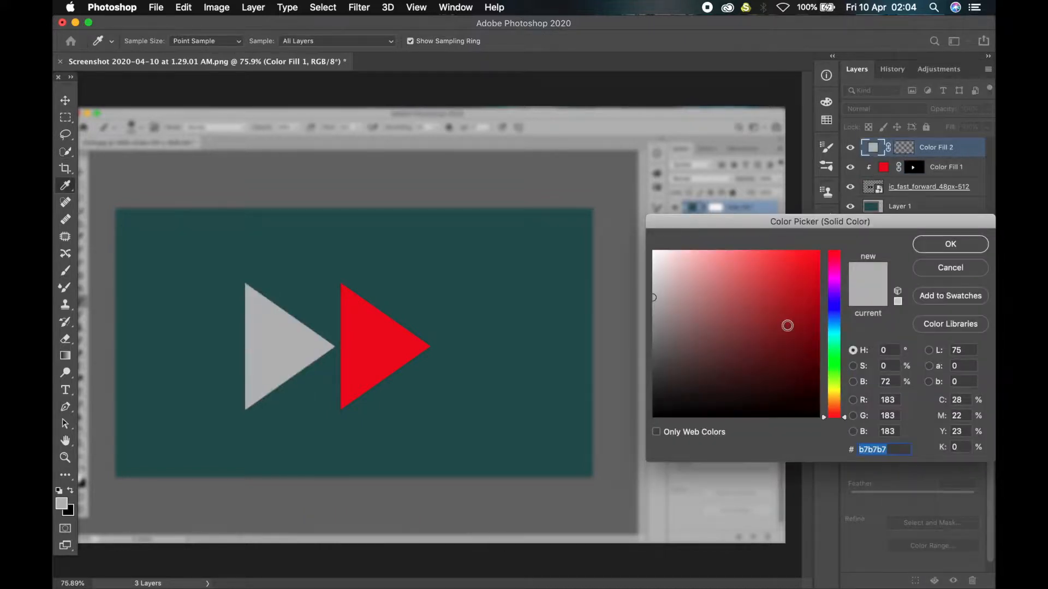
pyautogui.click(833, 332)
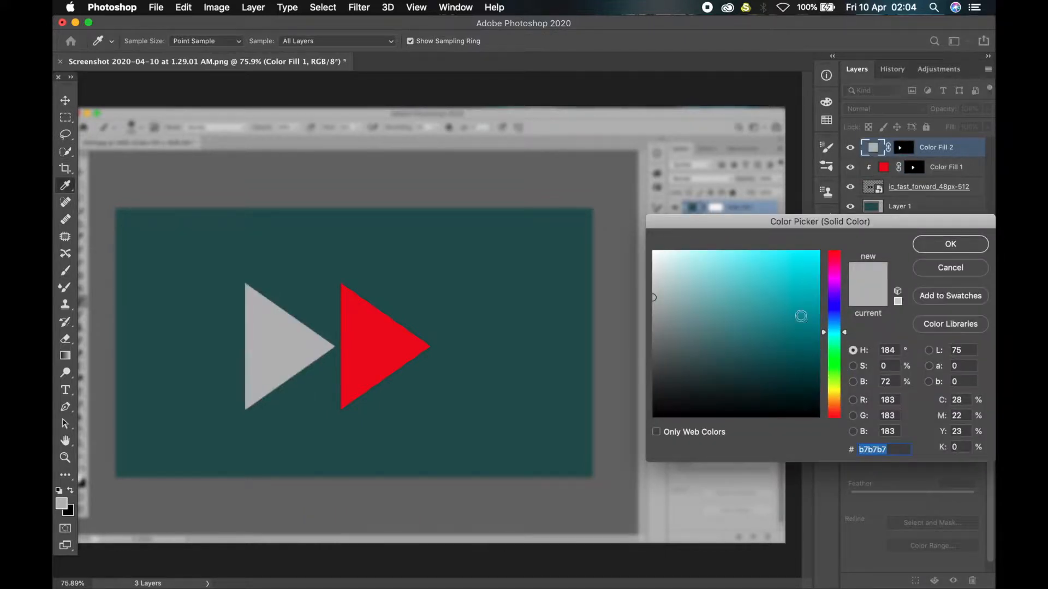
pyautogui.click(811, 259)
pyautogui.moveTo(811, 260); pyautogui.dragTo(819, 250)
pyautogui.click(948, 245)
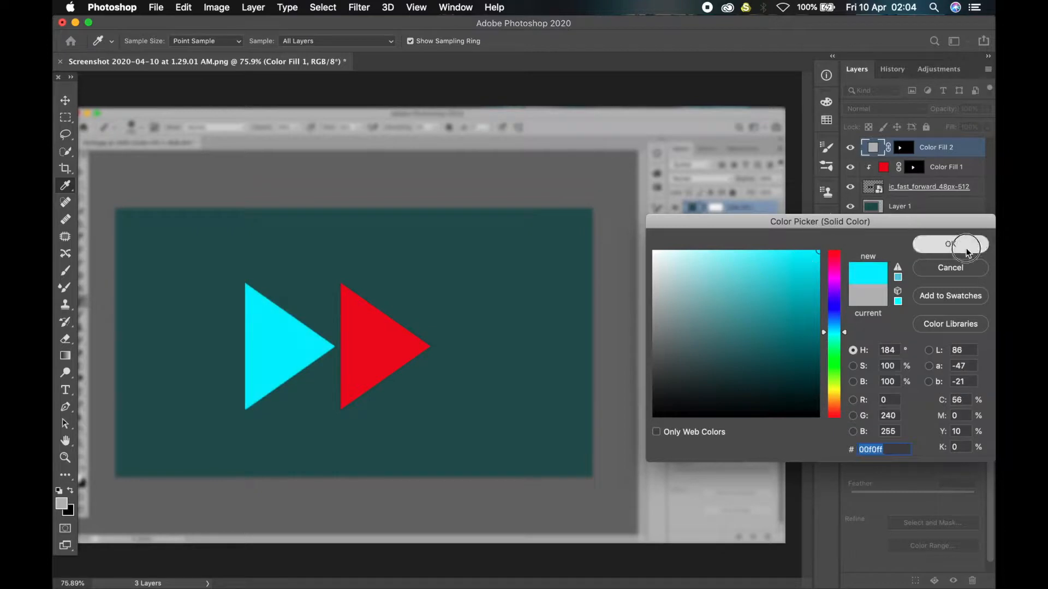
pyautogui.press('w')
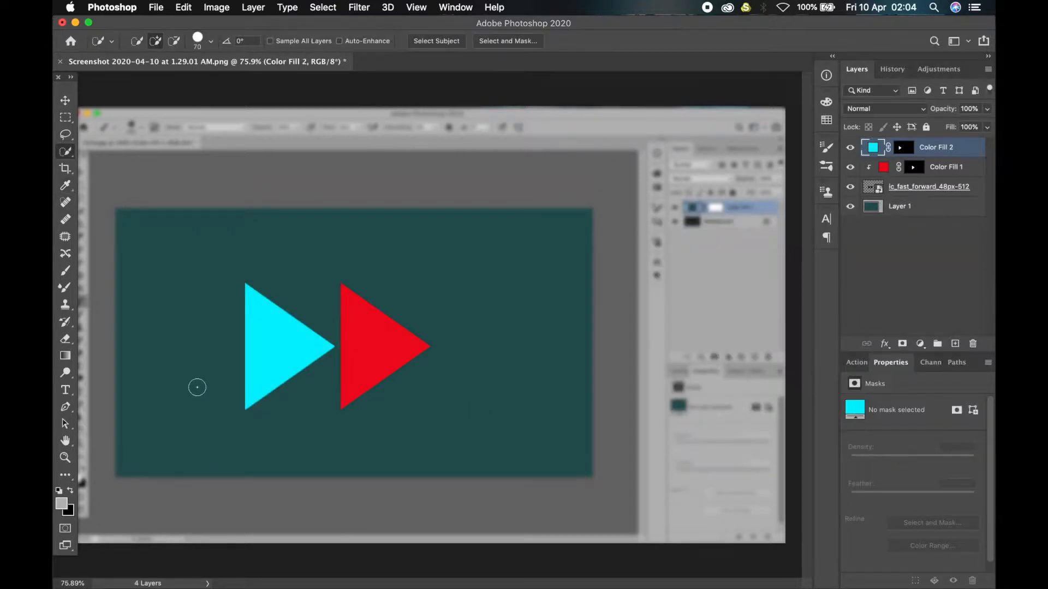
# Step: Place the logo file 1 (1).png from the Finder logo folder into the Photoshop document over the teal area
pyautogui.scroll(-1, 431, 324)
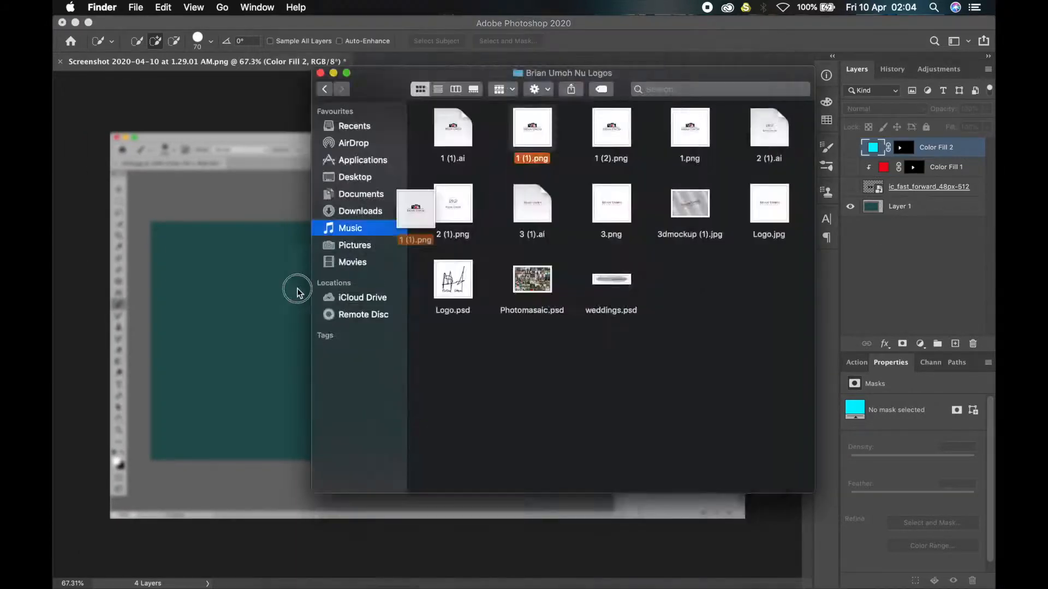
pyautogui.moveTo(409, 235); pyautogui.dragTo(374, 341)
pyautogui.press('Return')
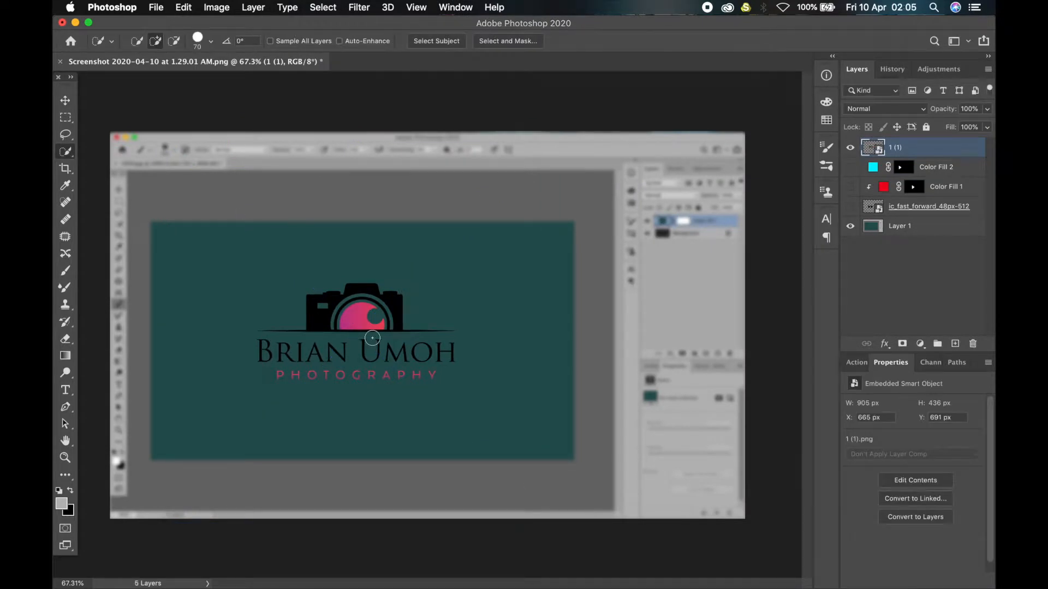
# Step: Add a Solid Color fill in light gray #b7b7b7 above the logo layer and clip it to the logo
pyautogui.scroll(5, 367, 328)
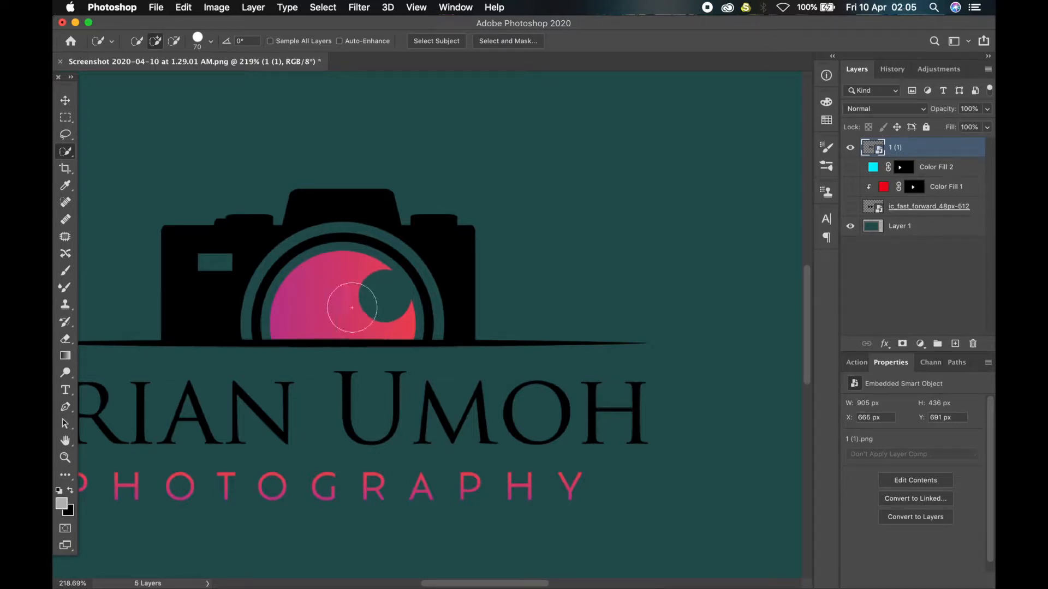
pyautogui.click(920, 344)
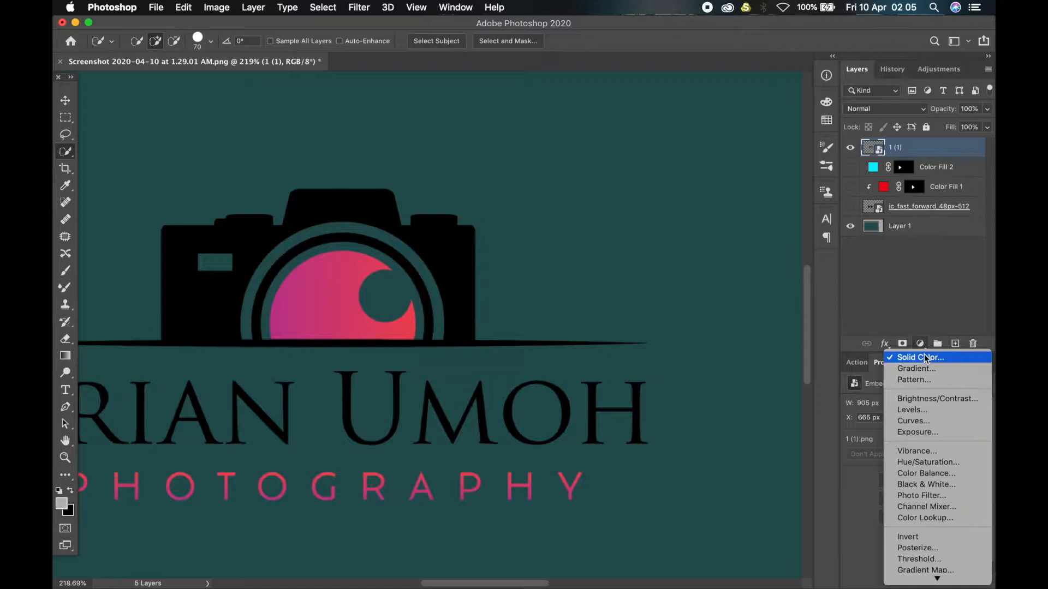
pyautogui.click(921, 355)
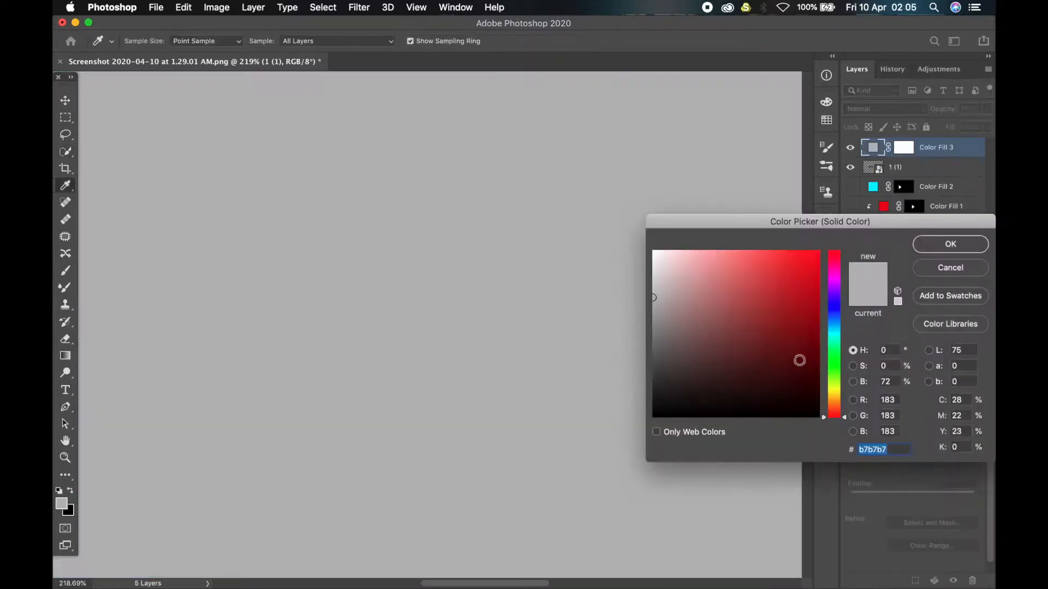
pyautogui.click(838, 358)
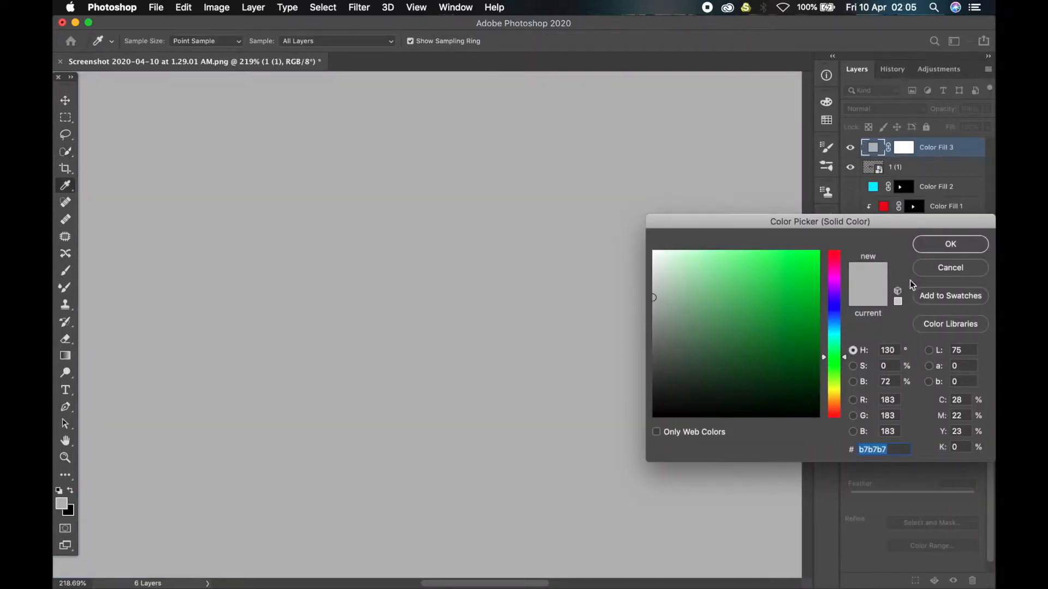
pyautogui.click(932, 244)
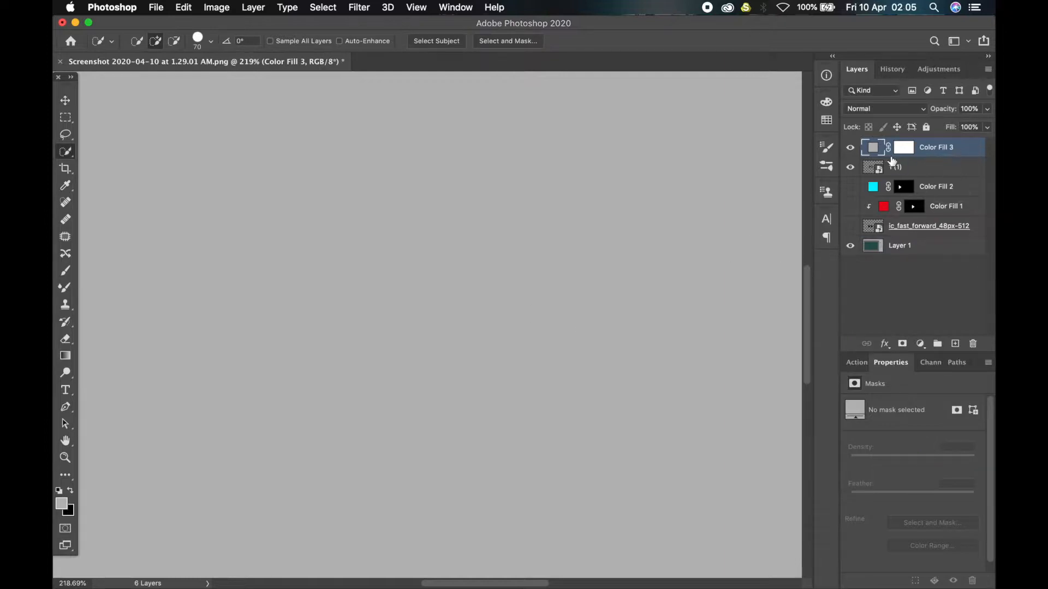
pyautogui.keyDown('alt'); pyautogui.click(874, 156); pyautogui.keyUp('alt')
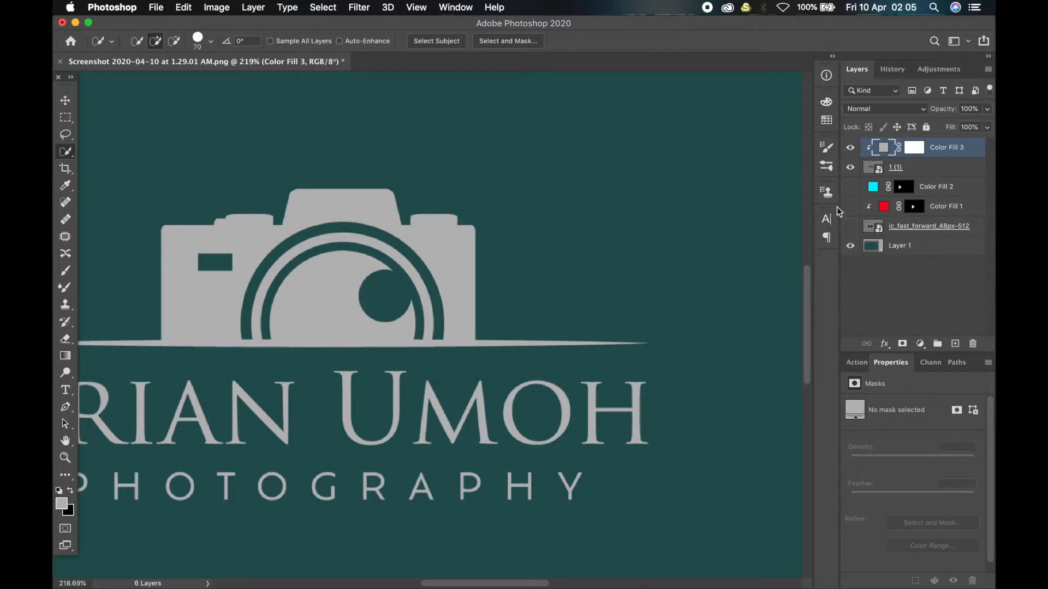
# Step: Invert the gray fill's mask and paint white on it over the camera lens with a size 25 brush
pyautogui.click(914, 147)
pyautogui.press('super+i')
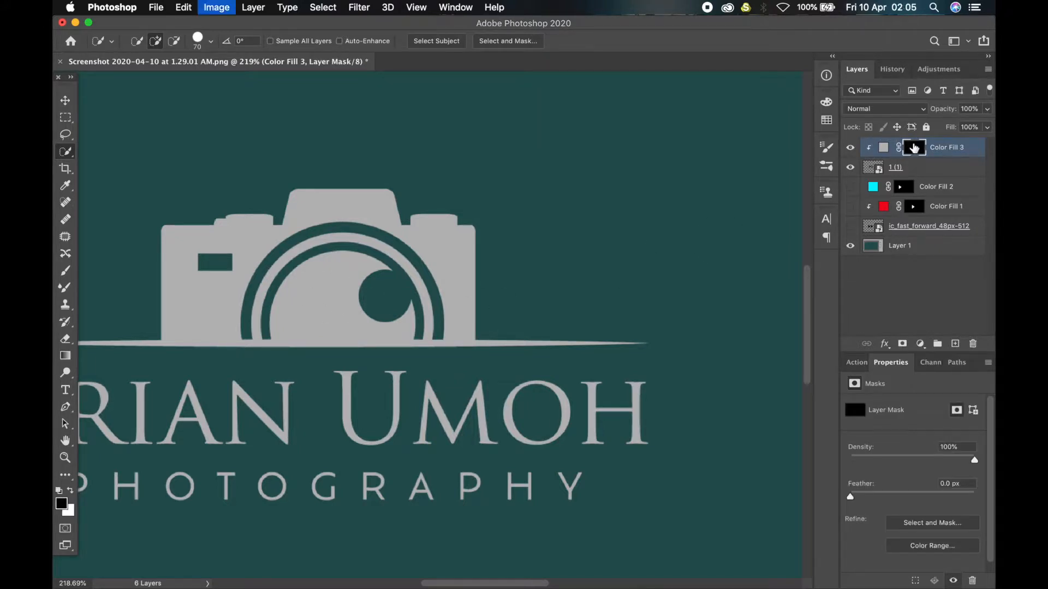
pyautogui.click(65, 272)
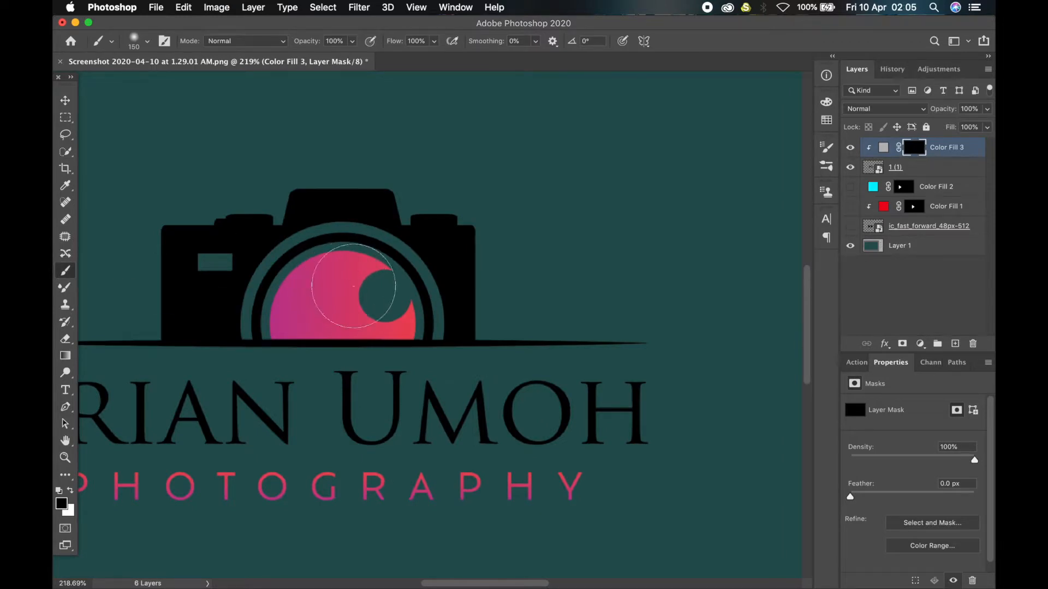
pyautogui.press('x')
pyautogui.press('[')
pyautogui.moveTo(332, 293)
pyautogui.mouseDown()
pyautogui.moveTo(308, 293)
pyautogui.moveTo(351, 271)
pyautogui.moveTo(294, 292)
pyautogui.moveTo(326, 265)
pyautogui.moveTo(365, 278)
pyautogui.moveTo(385, 271)
pyautogui.moveTo(359, 255)
pyautogui.moveTo(313, 258)
pyautogui.moveTo(278, 297)
pyautogui.moveTo(297, 302)
pyautogui.moveTo(278, 312)
pyautogui.moveTo(301, 310)
pyautogui.moveTo(279, 312)
pyautogui.moveTo(295, 318)
pyautogui.moveTo(267, 327)
pyautogui.moveTo(334, 324)
pyautogui.moveTo(352, 288)
pyautogui.moveTo(320, 333)
pyautogui.moveTo(345, 318)
pyautogui.moveTo(399, 326)
pyautogui.moveTo(403, 304)
pyautogui.moveTo(408, 323)
pyautogui.moveTo(301, 336)
pyautogui.moveTo(345, 331)
pyautogui.mouseUp()
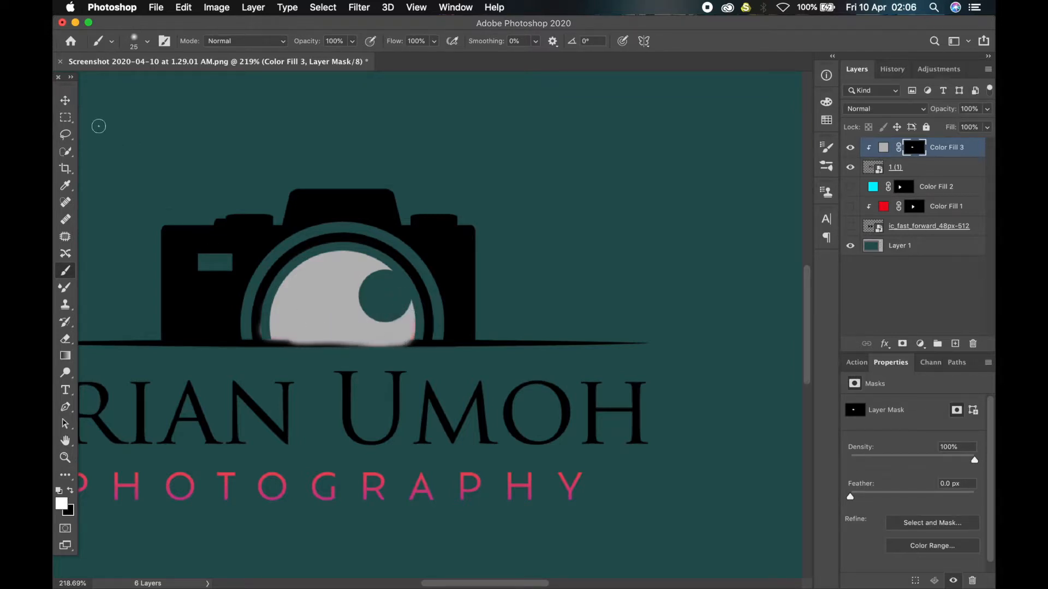
# Step: Select the strip below the lens with a rectangular marquee, paint the gray spill out in black on the mask, and deselect
pyautogui.click(64, 118)
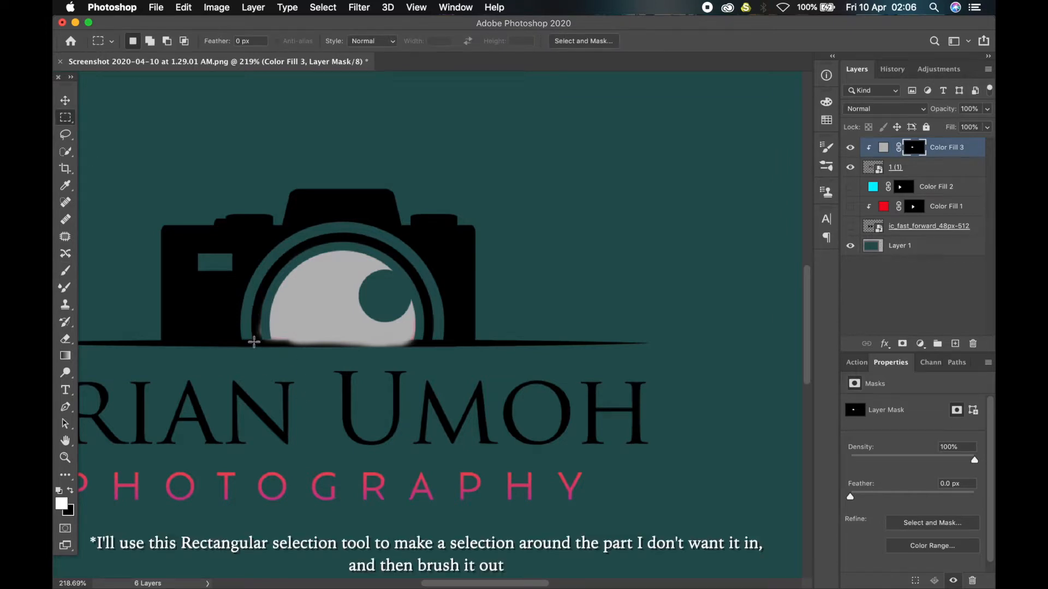
pyautogui.moveTo(255, 340); pyautogui.dragTo(438, 363)
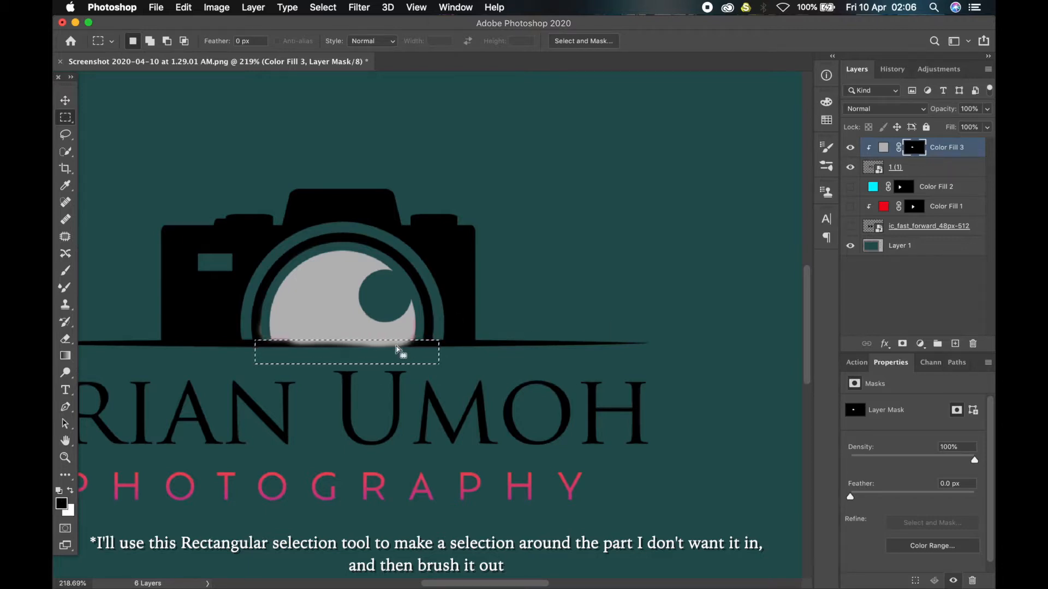
pyautogui.press('b')
pyautogui.press('x')
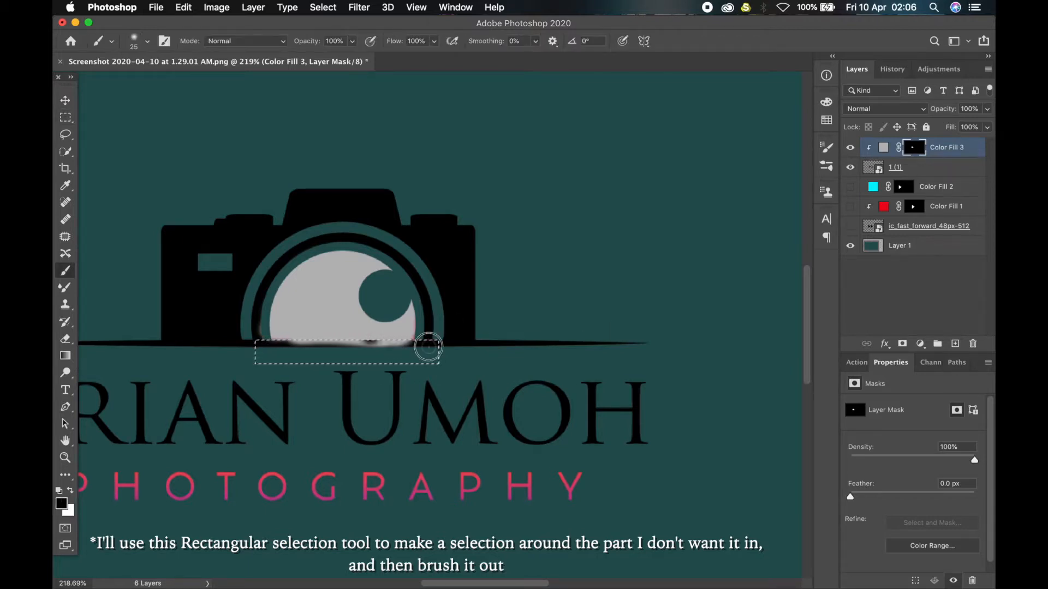
pyautogui.moveTo(349, 341); pyautogui.dragTo(269, 345)
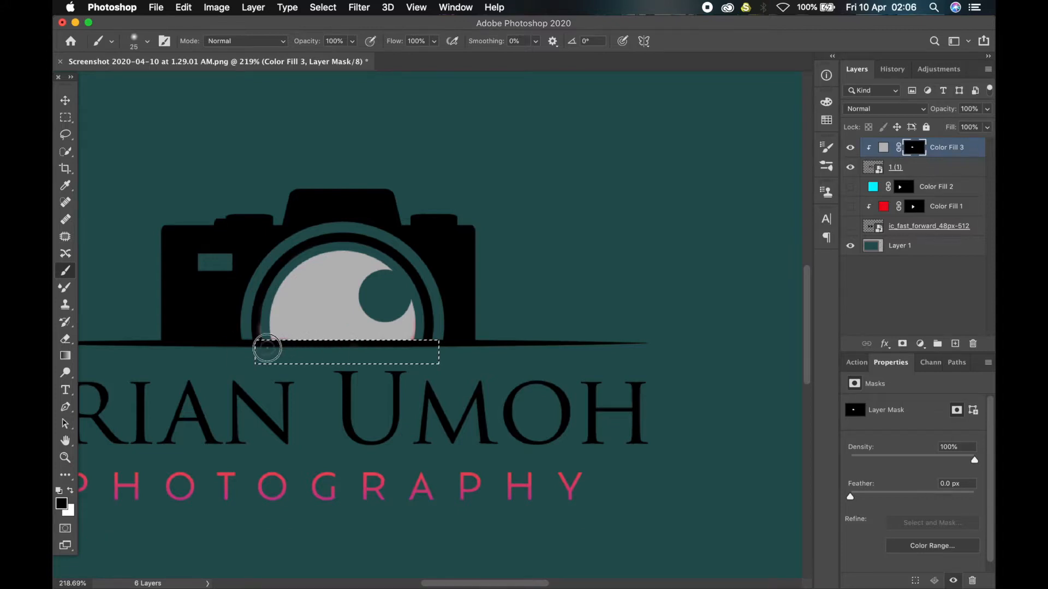
pyautogui.press('super+d')
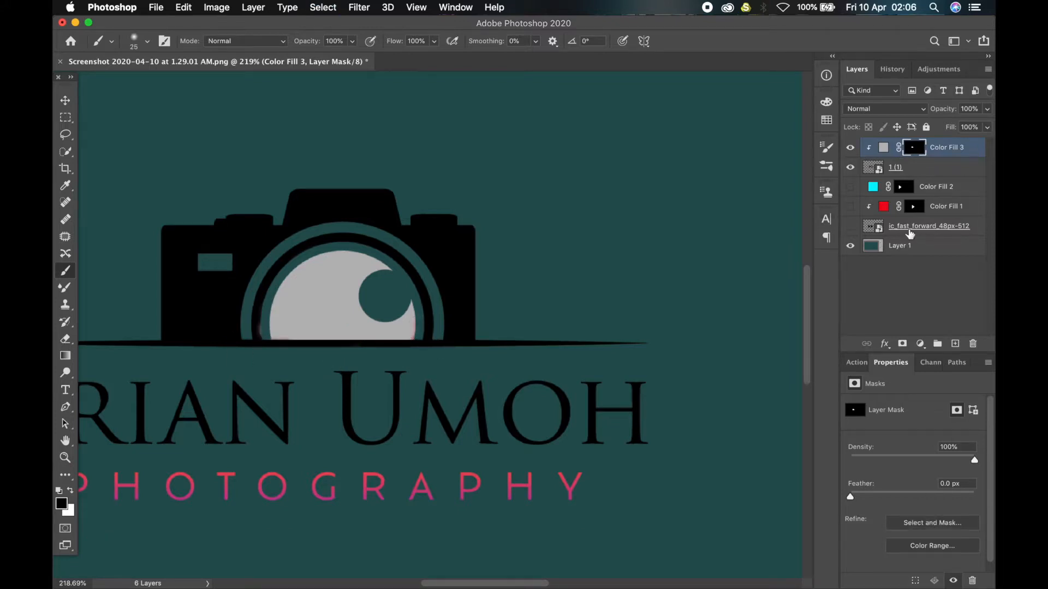
# Step: Toggle the gray fill's visibility to compare the lens color before and after, and review the whole logo
pyautogui.click(851, 148)
pyautogui.scroll(-5, 346, 325)
pyautogui.scroll(-5, 346, 324)
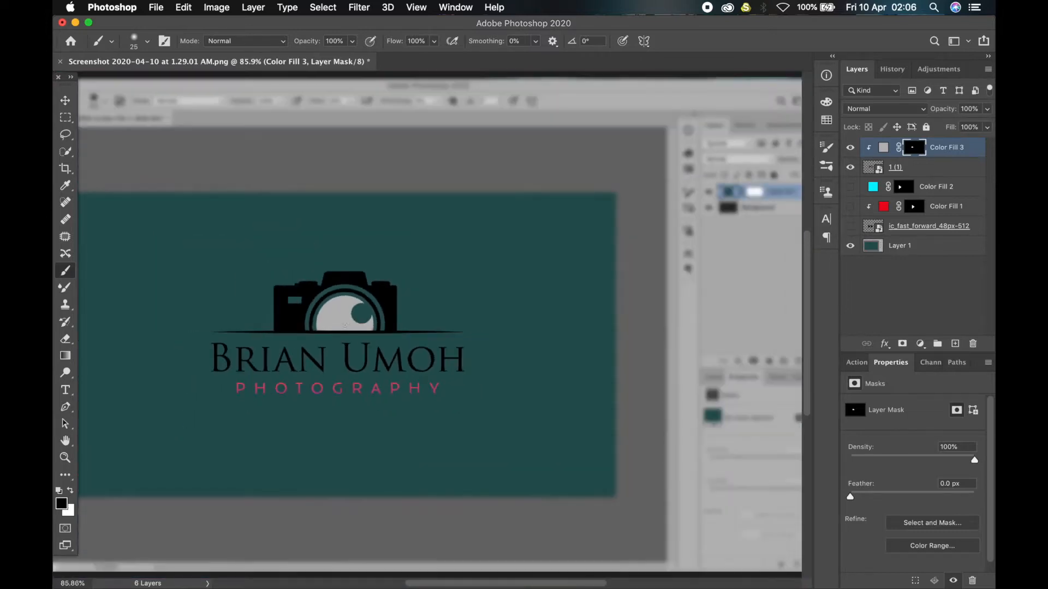
pyautogui.scroll(-2, 348, 321)
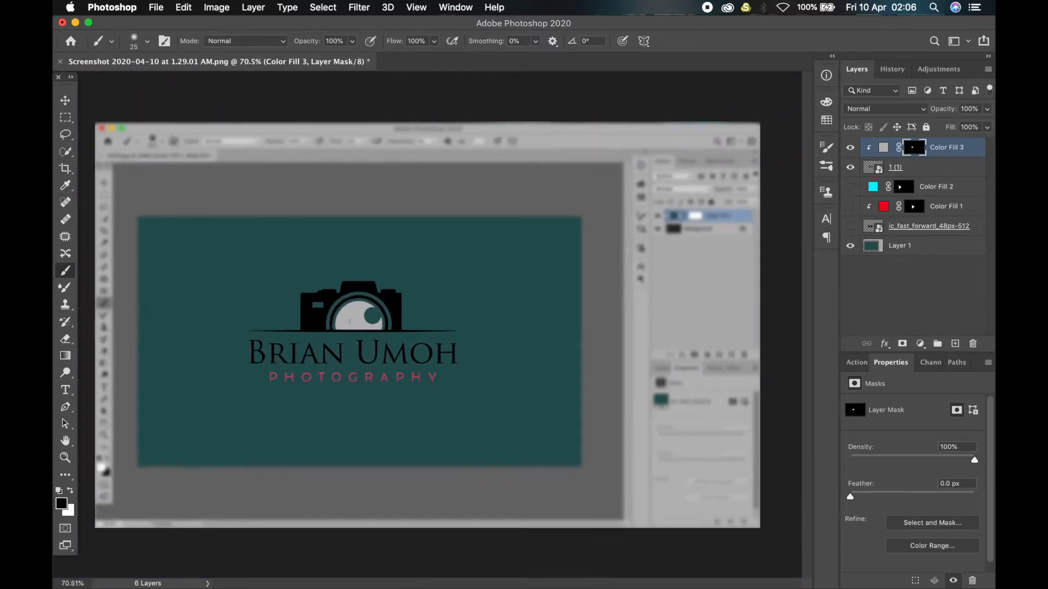